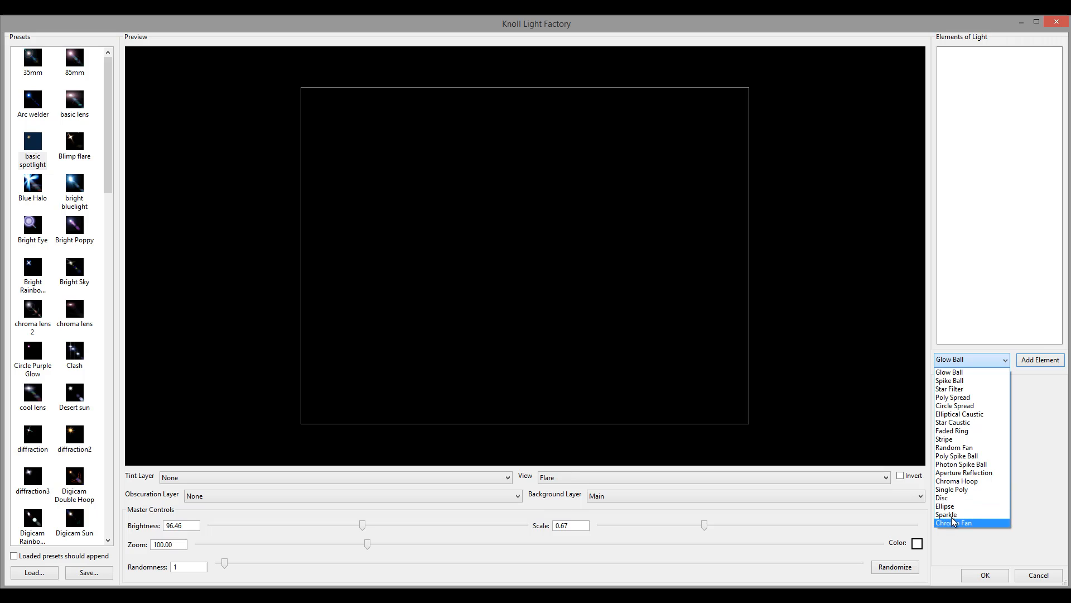
Step: Add a Glow Ball element to the empty flare and set its Position to 1.57
{"action": "left_click", "coordinate": [951, 373]}
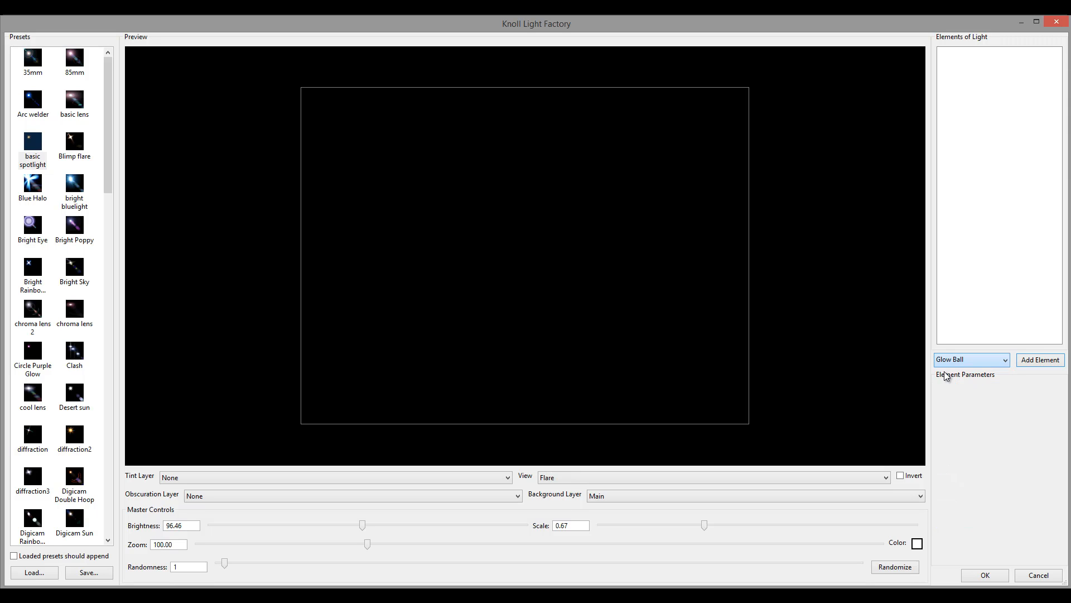
{"action": "left_click", "coordinate": [1038, 360]}
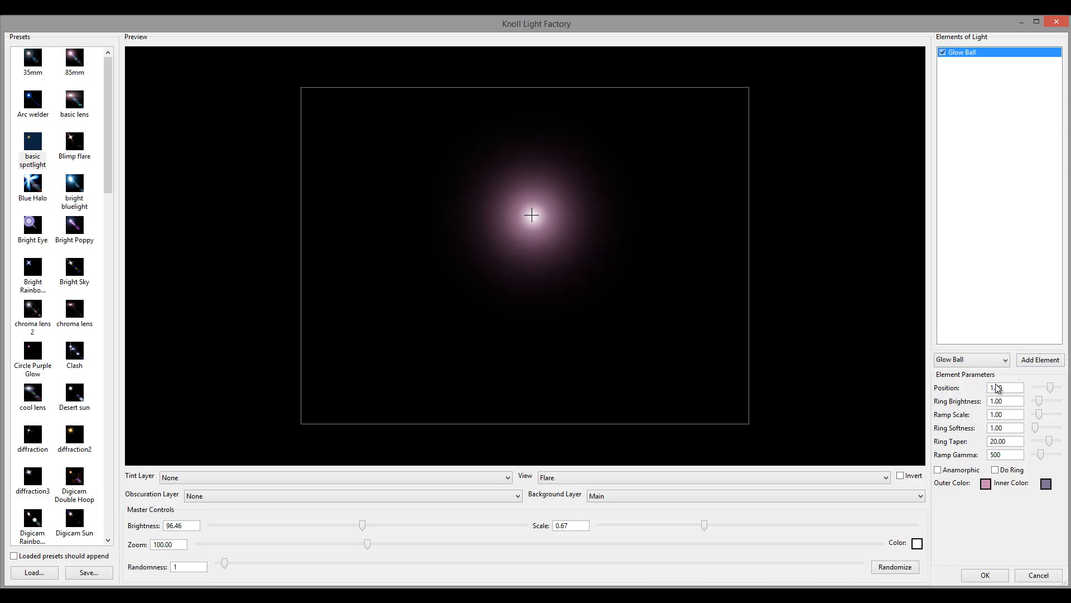
{"action": "left_click_drag", "start_coordinate": [1051, 388], "coordinate": [1056, 389]}
{"action": "left_click_drag", "start_coordinate": [1050, 391], "coordinate": [1053, 387]}
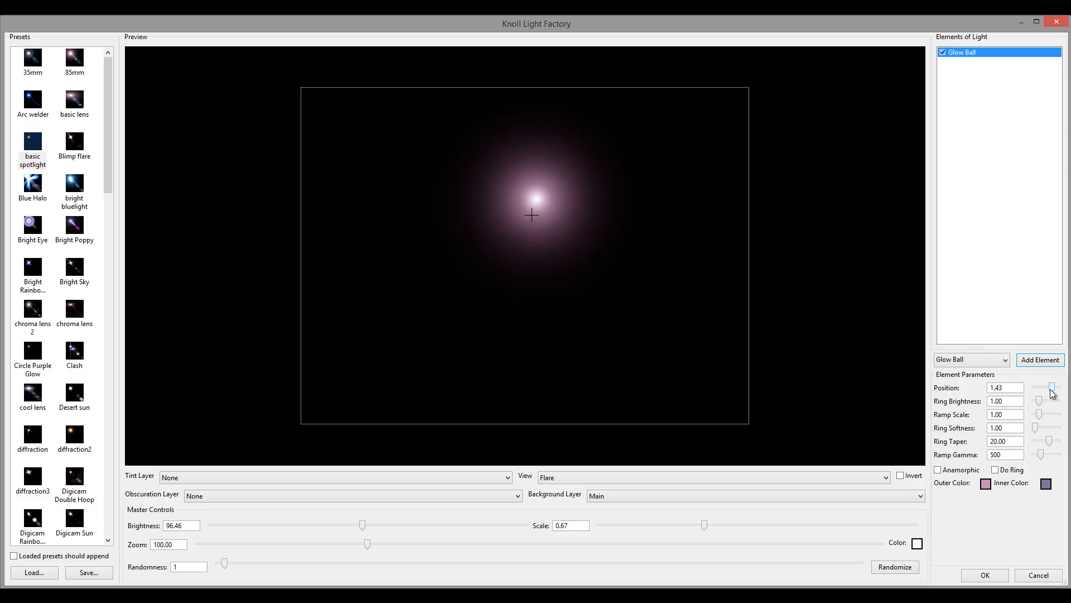
Step: Duplicate the Glow Ball, moving the light source up and to the right and setting the first Glow Ball's Position to 0.71
{"action": "right_click", "coordinate": [1017, 50]}
{"action": "left_click", "coordinate": [1019, 82]}
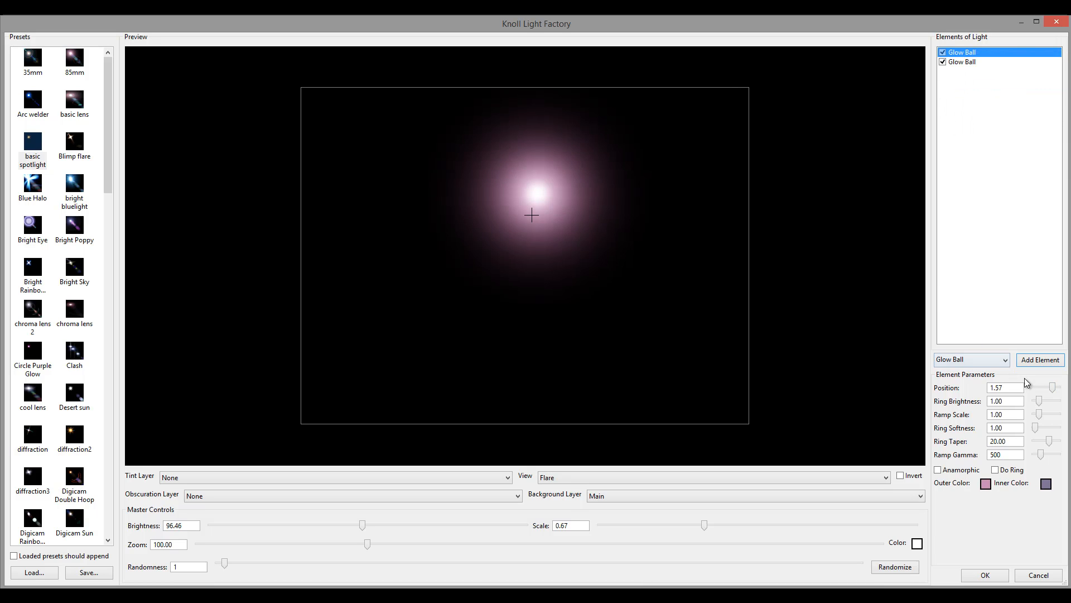
{"action": "left_click_drag", "start_coordinate": [1052, 390], "coordinate": [1046, 387]}
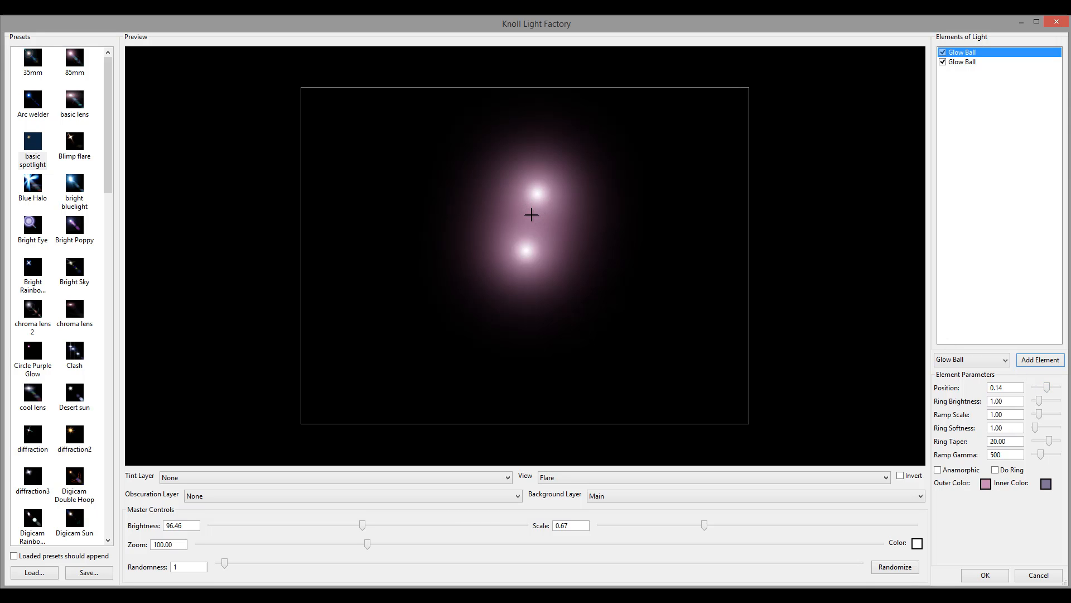
{"action": "left_click_drag", "start_coordinate": [531, 214], "coordinate": [676, 152]}
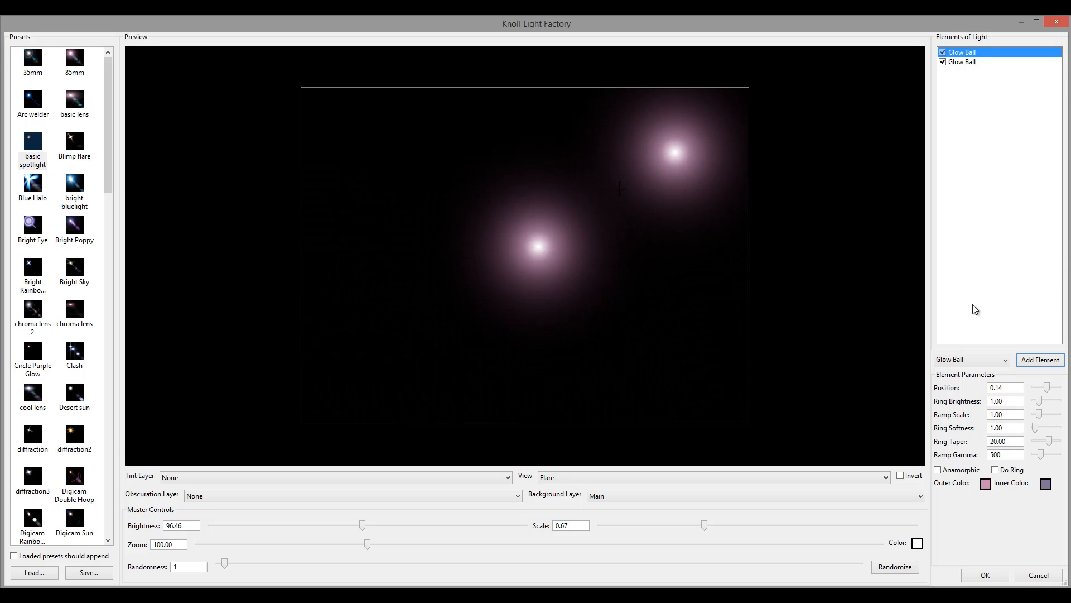
{"action": "left_click_drag", "start_coordinate": [1048, 393], "coordinate": [1051, 392]}
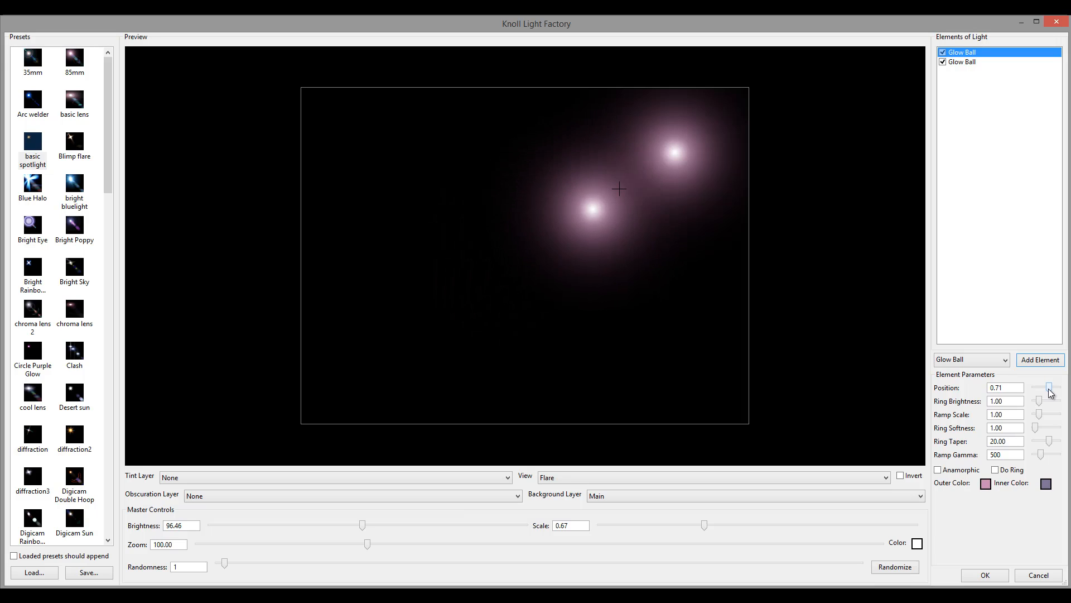
Step: Set the second Glow Ball's Position to 1.12, shift the light source slightly, and delete that element
{"action": "left_click", "coordinate": [980, 61]}
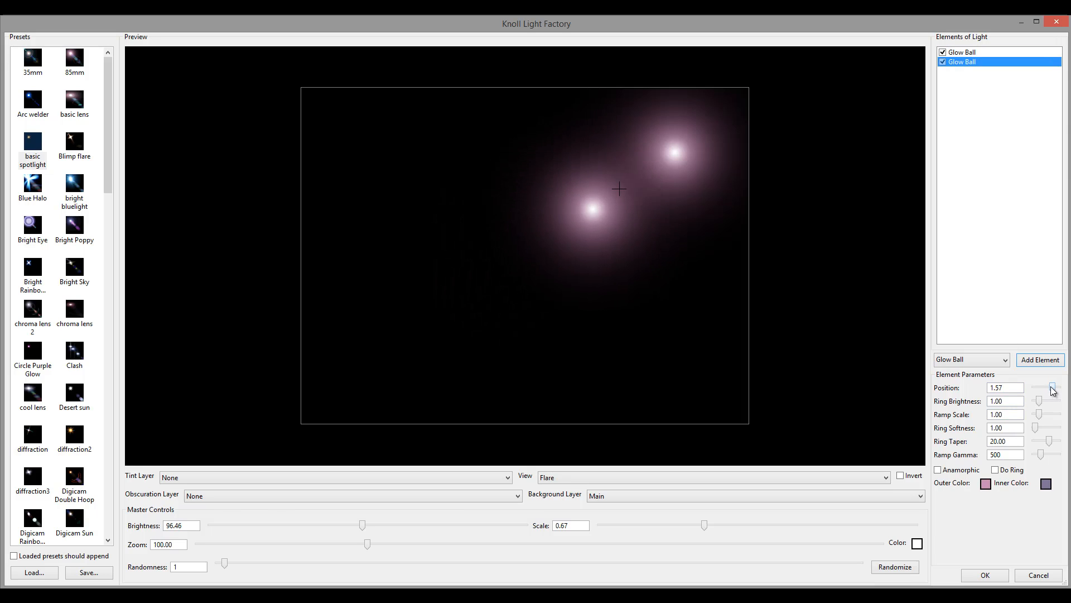
{"action": "left_click_drag", "start_coordinate": [1051, 388], "coordinate": [1049, 389]}
{"action": "mouse_move", "coordinate": [626, 186]}
{"action": "left_mouse_down"}
{"action": "mouse_move", "coordinate": [441, 150]}
{"action": "mouse_move", "coordinate": [342, 162]}
{"action": "mouse_move", "coordinate": [664, 160]}
{"action": "mouse_move", "coordinate": [616, 395]}
{"action": "mouse_move", "coordinate": [424, 362]}
{"action": "mouse_move", "coordinate": [347, 196]}
{"action": "mouse_move", "coordinate": [622, 173]}
{"action": "mouse_move", "coordinate": [641, 182]}
{"action": "mouse_move", "coordinate": [401, 302]}
{"action": "mouse_move", "coordinate": [631, 190]}
{"action": "mouse_move", "coordinate": [655, 167]}
{"action": "mouse_move", "coordinate": [519, 112]}
{"action": "mouse_move", "coordinate": [349, 112]}
{"action": "mouse_move", "coordinate": [447, 119]}
{"action": "mouse_move", "coordinate": [715, 101]}
{"action": "mouse_move", "coordinate": [677, 158]}
{"action": "mouse_move", "coordinate": [390, 368]}
{"action": "mouse_move", "coordinate": [526, 259]}
{"action": "mouse_move", "coordinate": [509, 253]}
{"action": "mouse_move", "coordinate": [729, 110]}
{"action": "mouse_move", "coordinate": [322, 105]}
{"action": "mouse_move", "coordinate": [351, 111]}
{"action": "mouse_move", "coordinate": [335, 110]}
{"action": "mouse_move", "coordinate": [608, 341]}
{"action": "mouse_move", "coordinate": [635, 262]}
{"action": "mouse_move", "coordinate": [641, 179]}
{"action": "mouse_move", "coordinate": [612, 193]}
{"action": "left_mouse_up"}
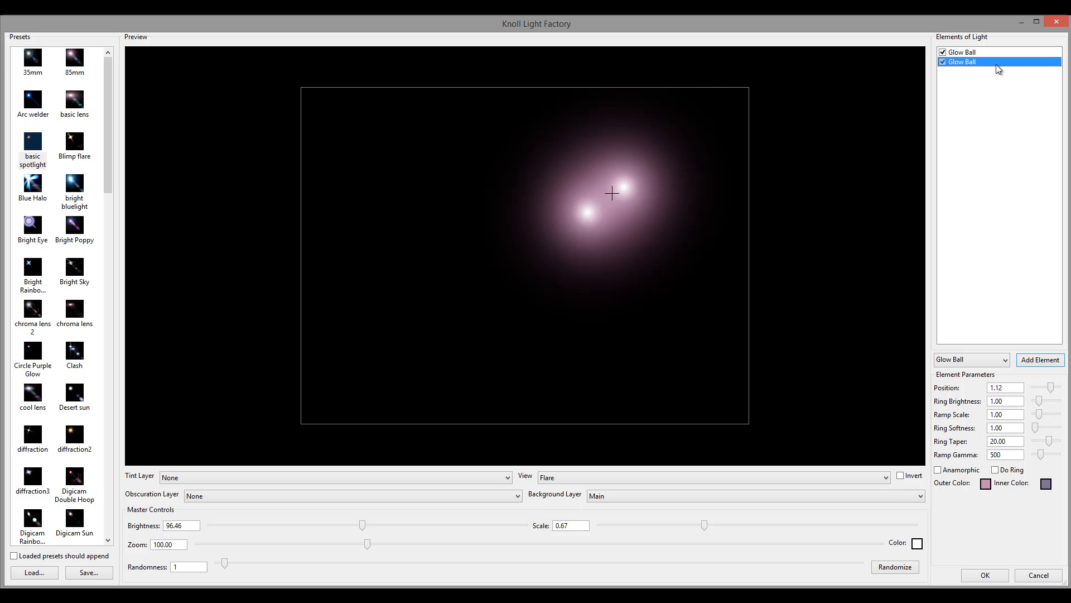
{"action": "key", "text": "Delete"}
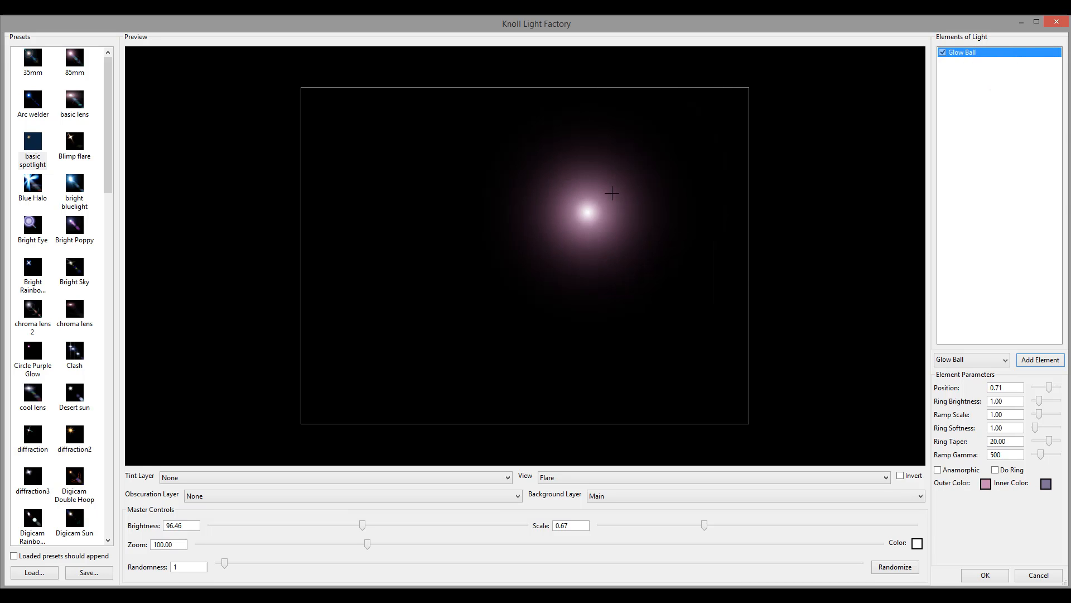
Step: Set the remaining Glow Ball's Position to 1.00 so it sits on the light source
{"action": "left_click_drag", "start_coordinate": [1048, 390], "coordinate": [1053, 391]}
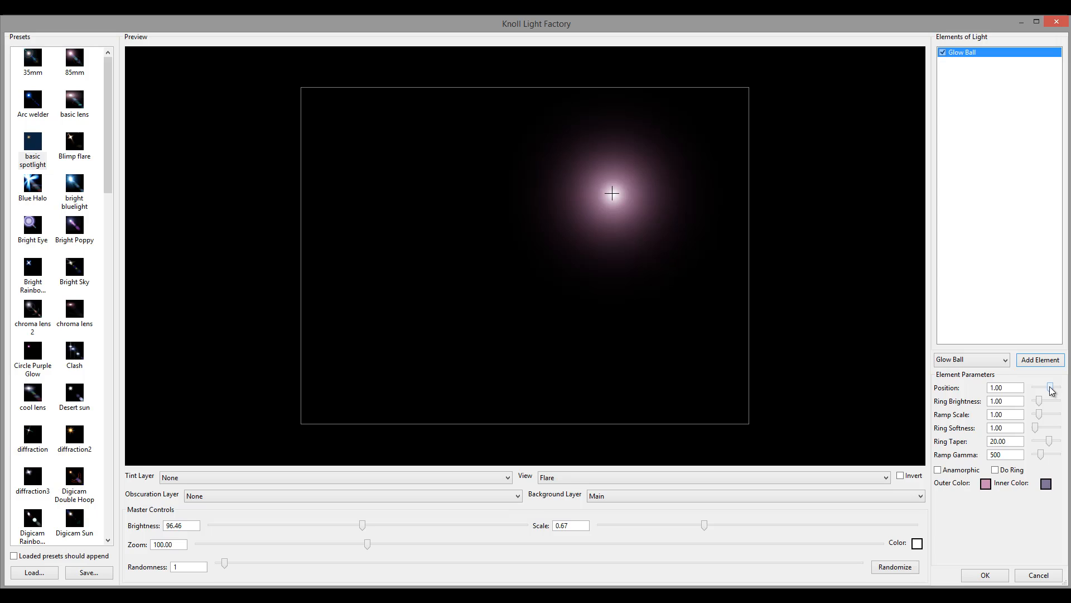
{"action": "left_click_drag", "start_coordinate": [1051, 391], "coordinate": [1054, 393]}
{"action": "left_click", "coordinate": [999, 387]}
{"action": "left_click", "coordinate": [999, 386]}
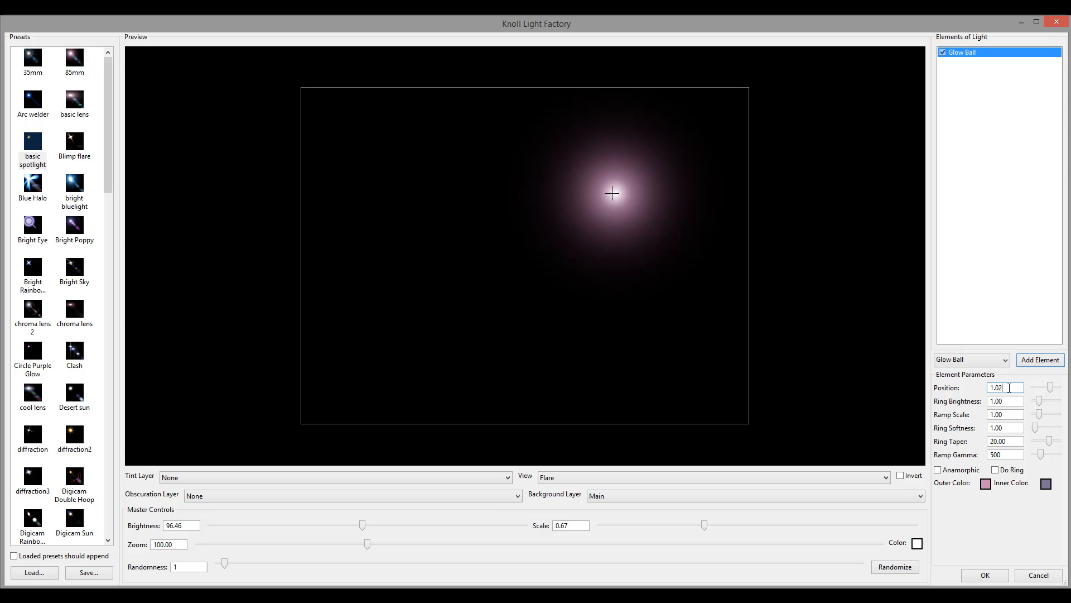
{"action": "key", "text": "BackSpace"}
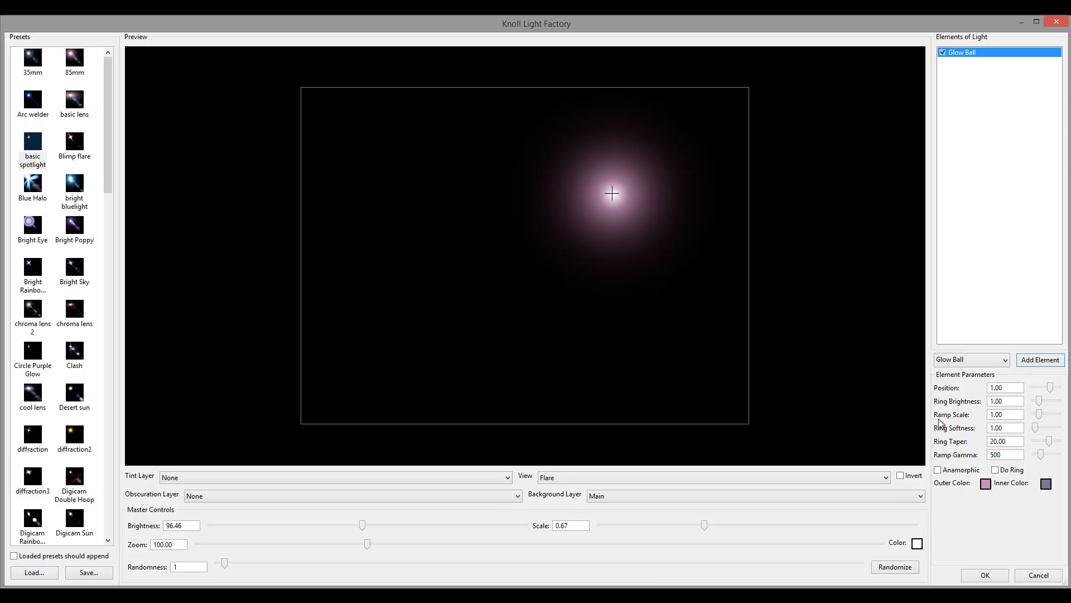
Step: Set the Glow Ball's Ramp Scale to 1.50 and its Ramp Gamma to 667
{"action": "left_click_drag", "start_coordinate": [1039, 414], "coordinate": [1042, 417]}
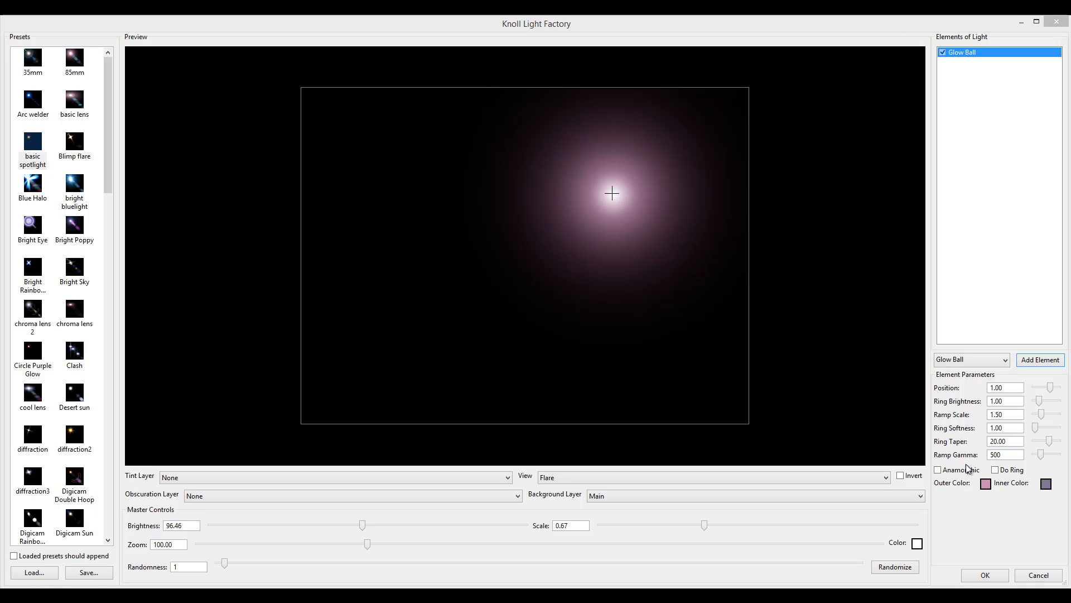
{"action": "key", "text": "Escape"}
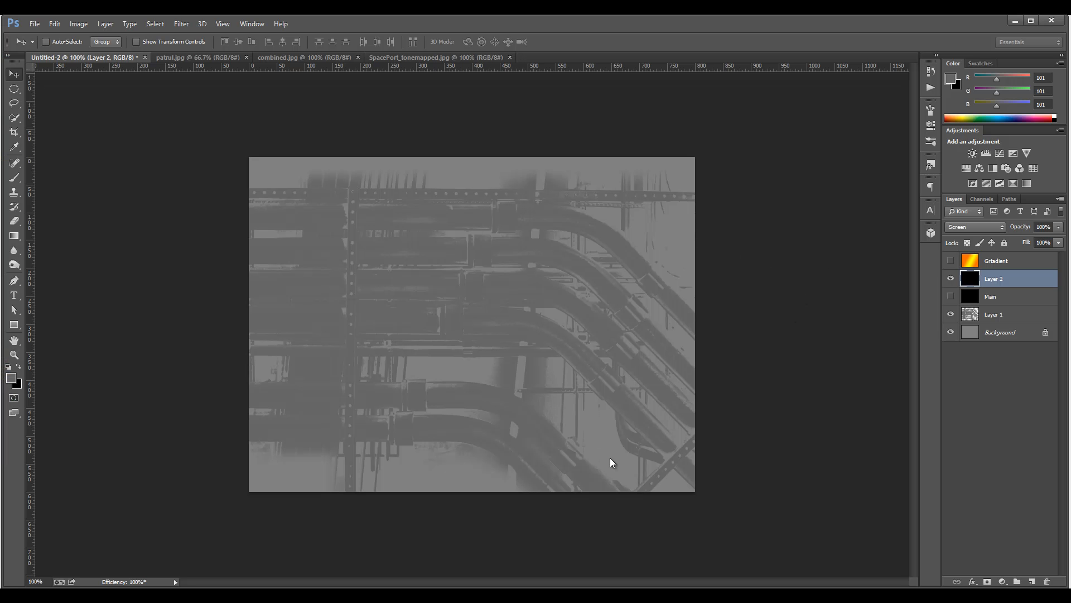
{"action": "key", "text": "alt+Tab"}
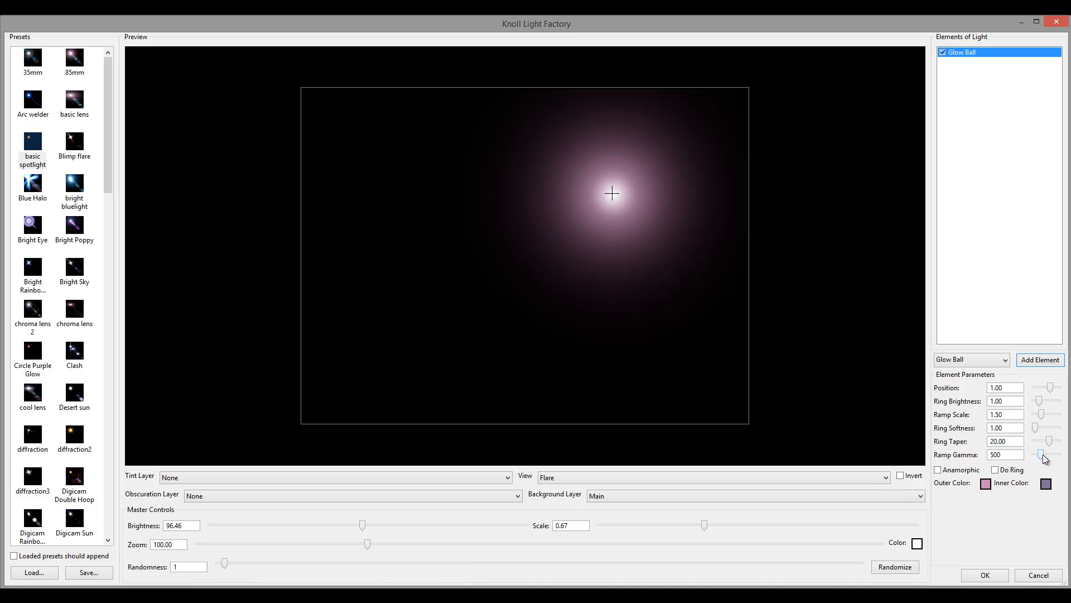
{"action": "mouse_move", "coordinate": [1043, 457]}
{"action": "left_mouse_down"}
{"action": "mouse_move", "coordinate": [1055, 460]}
{"action": "mouse_move", "coordinate": [1045, 458]}
{"action": "left_mouse_up"}
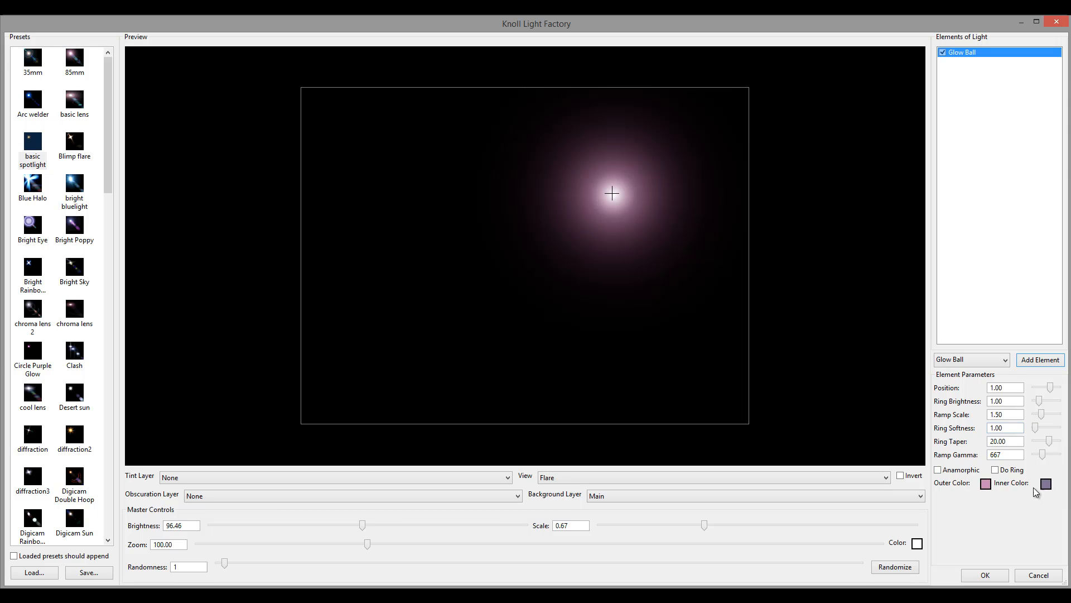
Step: Change the Glow Ball's Outer Color to a saturated orange
{"action": "left_click", "coordinate": [987, 487]}
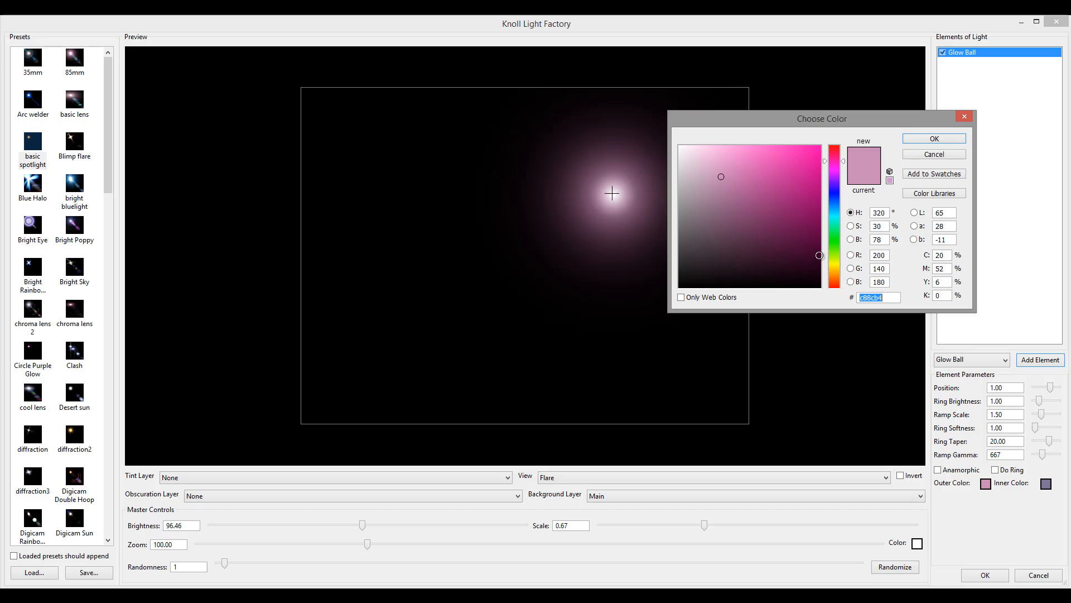
{"action": "left_click", "coordinate": [838, 273]}
{"action": "left_click_drag", "start_coordinate": [765, 173], "coordinate": [809, 147]}
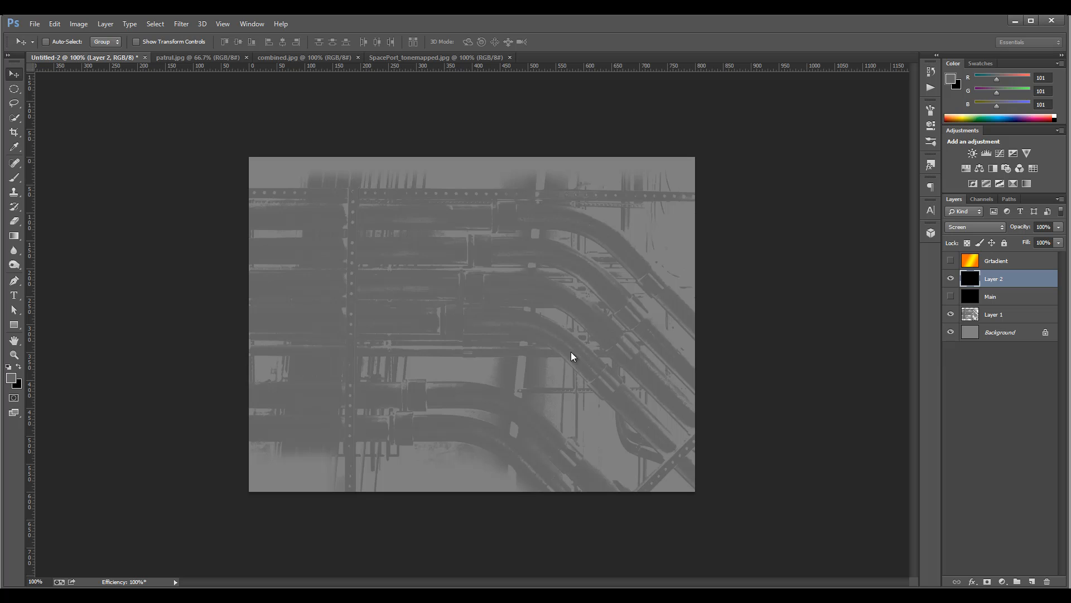
{"action": "left_click", "coordinate": [440, 574]}
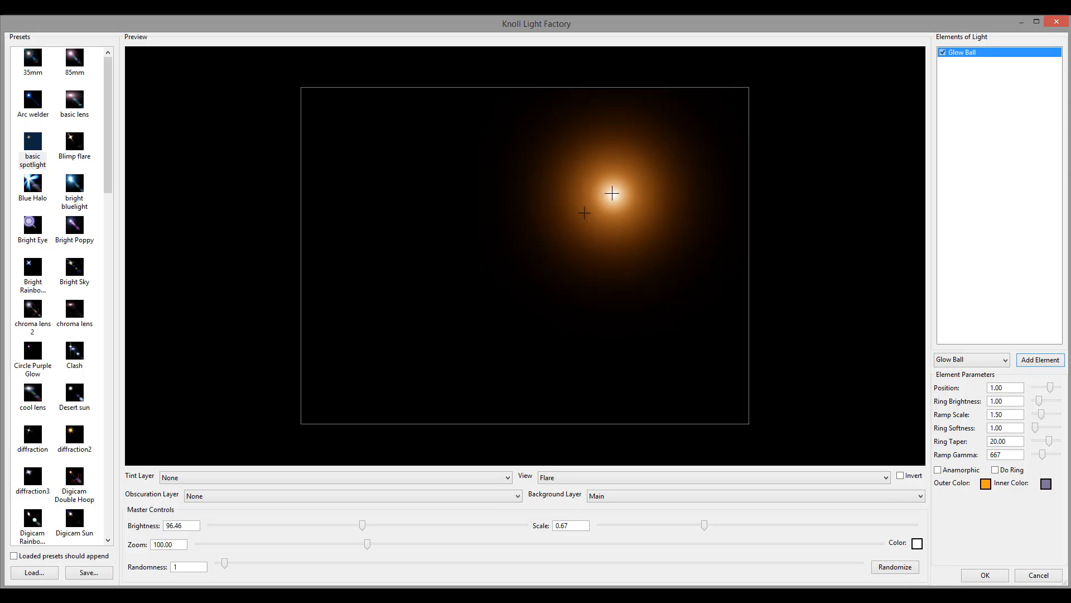
Step: Enable the Glow Ball's ring with Ring Brightness 3.46, Ring Taper 34.29 and Ring Softness 4.84
{"action": "left_click", "coordinate": [994, 470]}
{"action": "mouse_move", "coordinate": [1038, 401]}
{"action": "left_mouse_down"}
{"action": "mouse_move", "coordinate": [1066, 404]}
{"action": "mouse_move", "coordinate": [1034, 404]}
{"action": "mouse_move", "coordinate": [1053, 405]}
{"action": "left_mouse_up"}
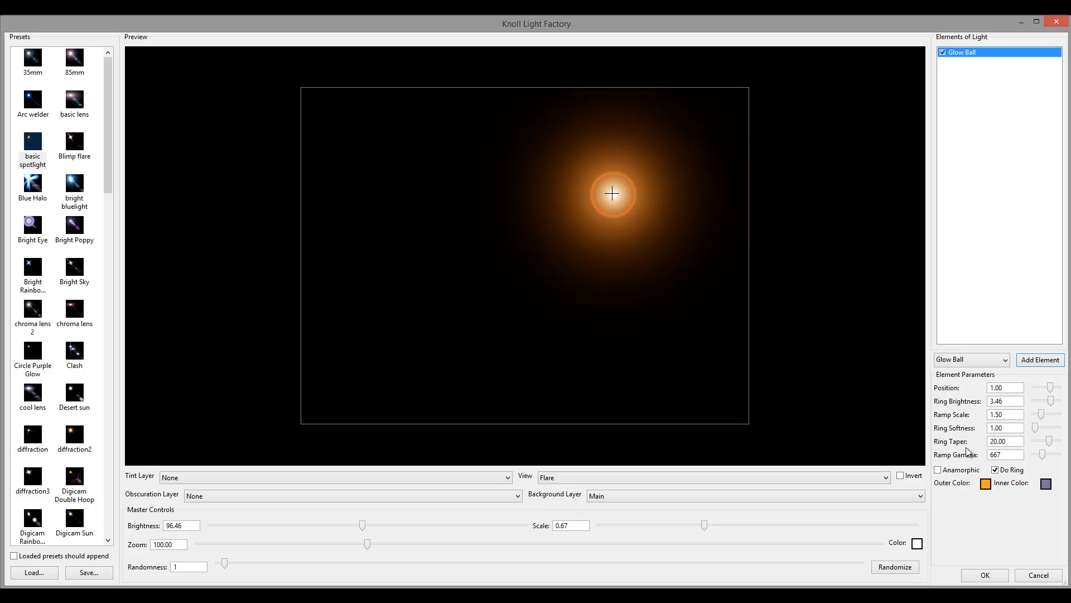
{"action": "left_click_drag", "start_coordinate": [1051, 442], "coordinate": [1055, 442]}
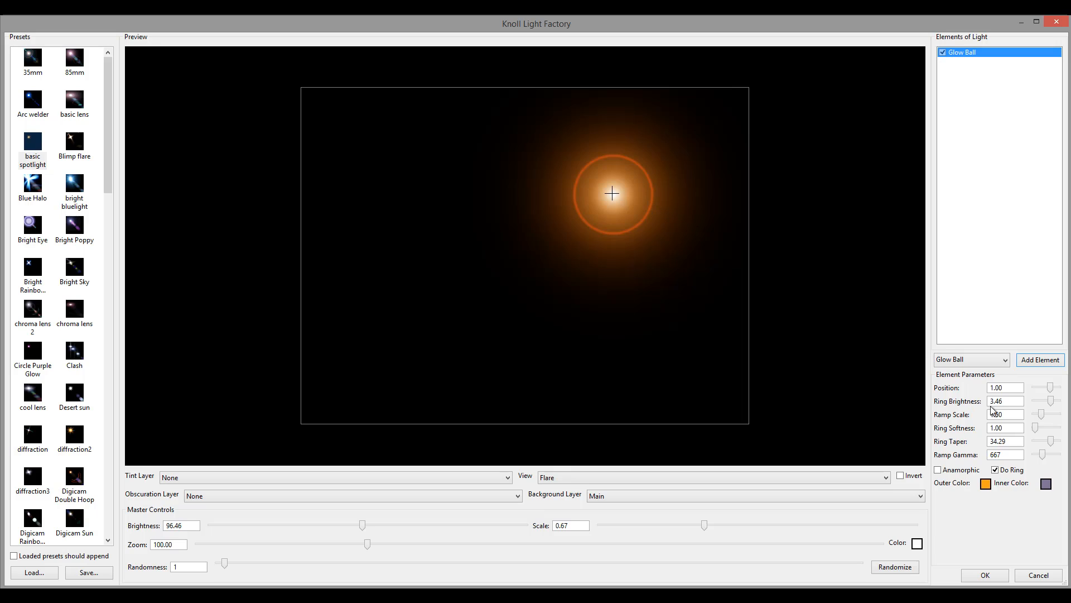
{"action": "left_click_drag", "start_coordinate": [1036, 428], "coordinate": [1037, 428]}
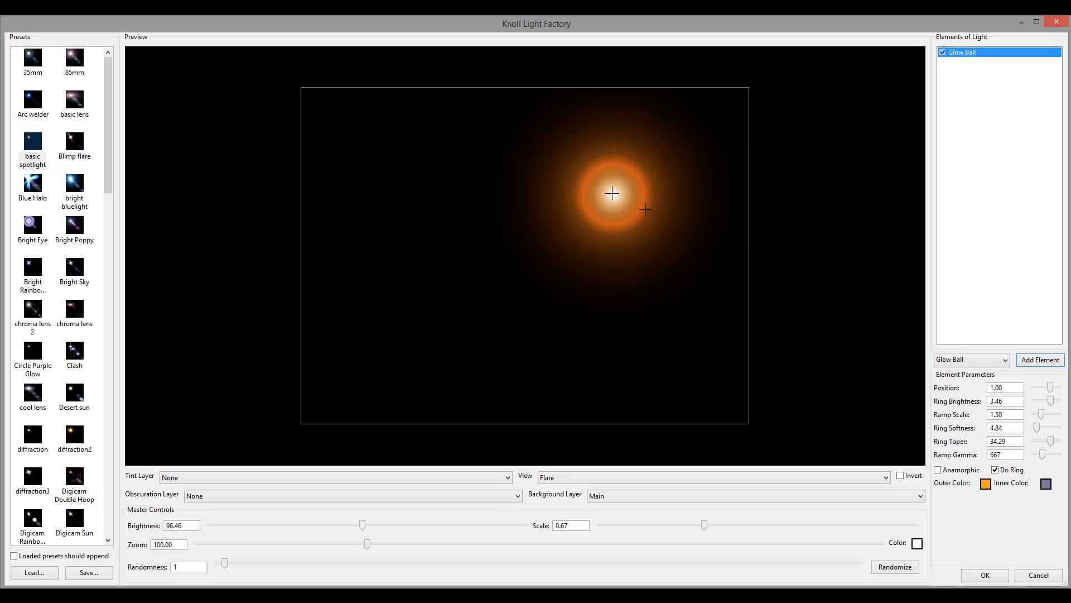
Step: Try the Anamorphic option on the Glow Ball and turn it off again
{"action": "left_click", "coordinate": [938, 470]}
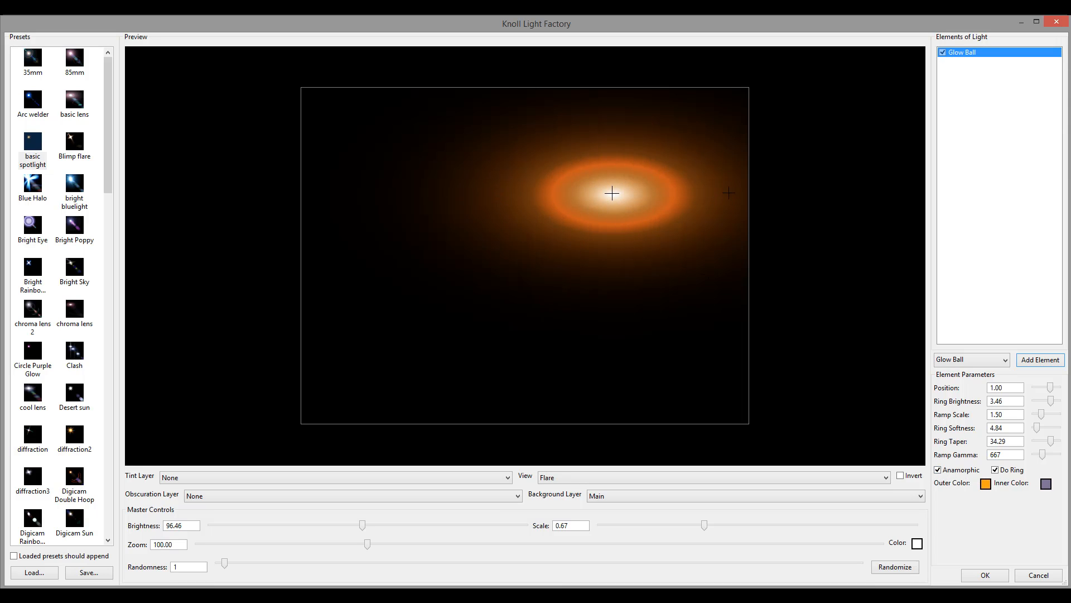
{"action": "left_click", "coordinate": [938, 469]}
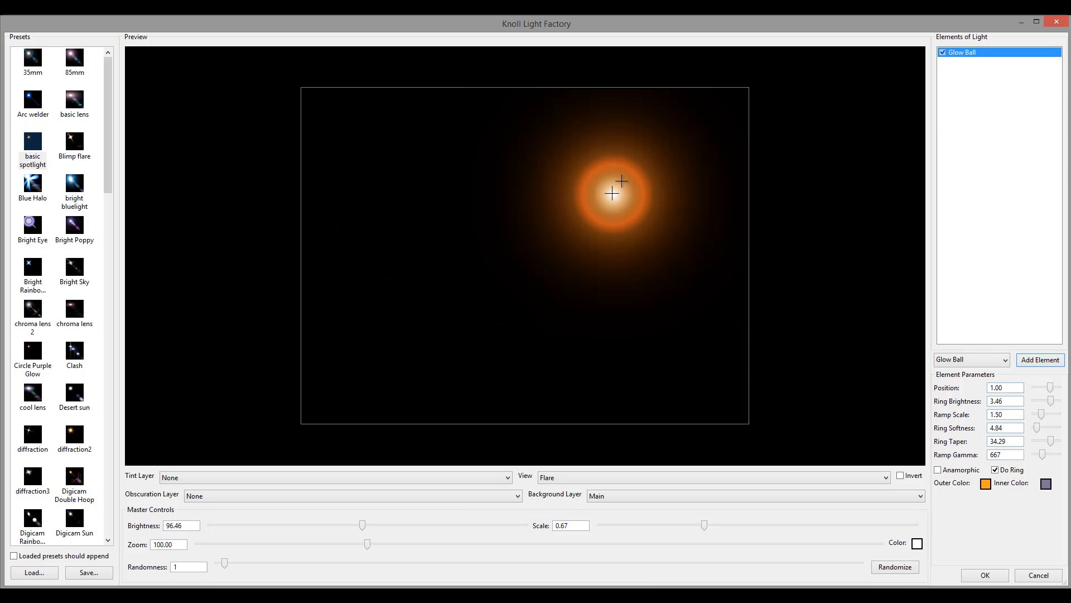
Step: Move the light source around the upper part of the preview frame, ending slightly right of centre
{"action": "left_click_drag", "start_coordinate": [592, 197], "coordinate": [409, 168]}
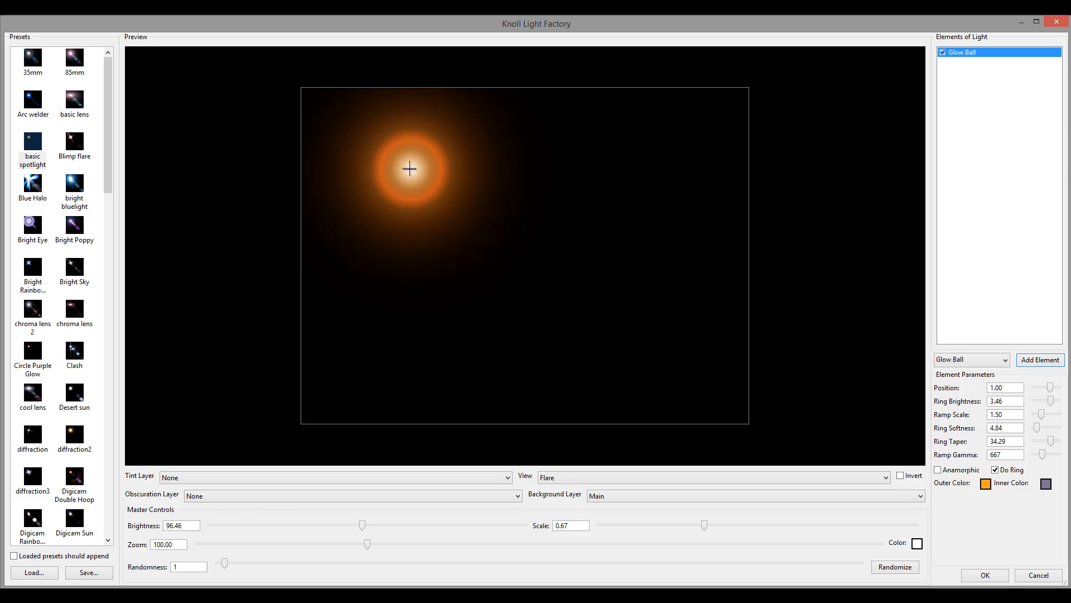
{"action": "left_click_drag", "start_coordinate": [410, 168], "coordinate": [448, 175]}
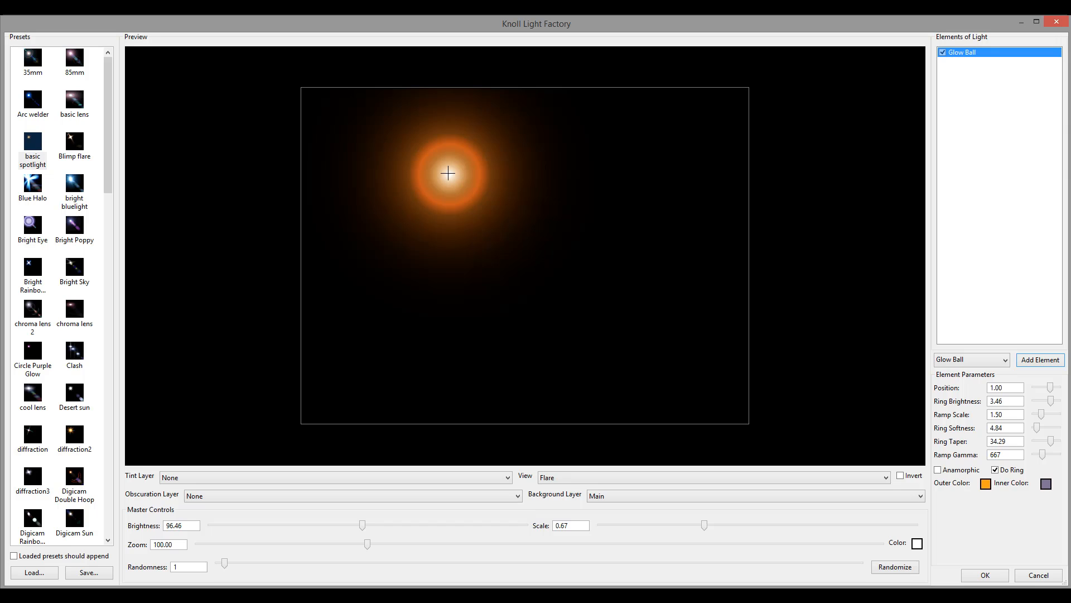
{"action": "left_click_drag", "start_coordinate": [447, 174], "coordinate": [410, 152]}
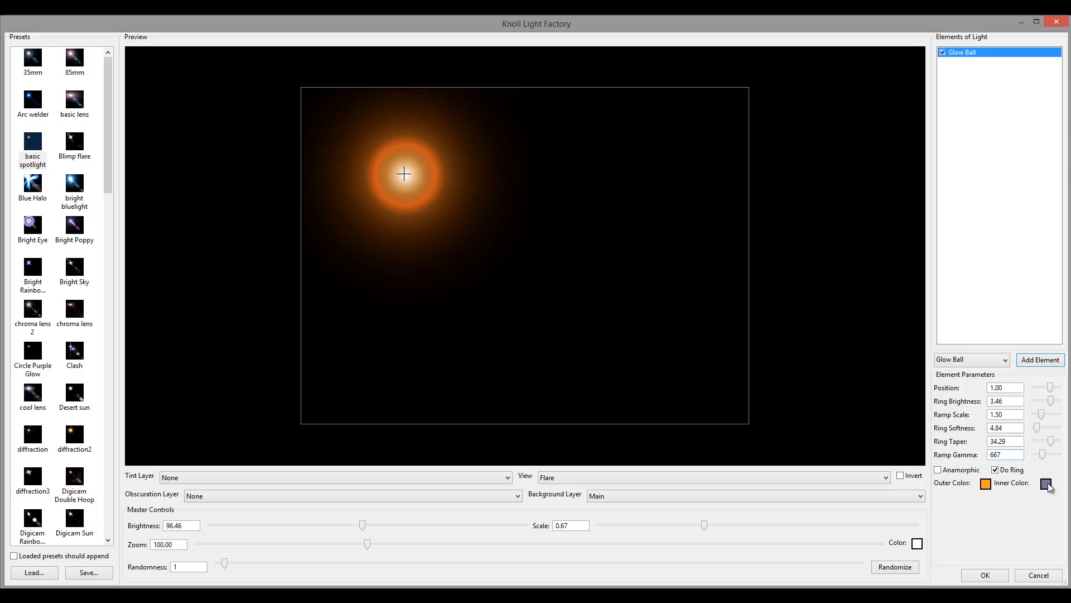
{"action": "left_click_drag", "start_coordinate": [449, 192], "coordinate": [556, 173]}
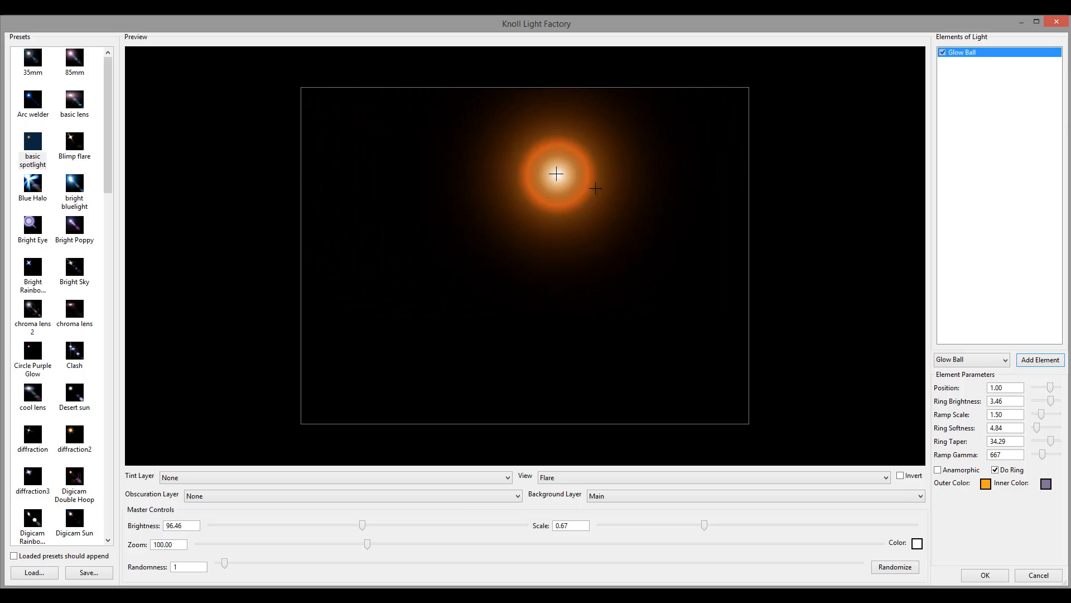
Step: Load the GAPSpaceL... preset and move its light source to the upper-left part of the preview frame
{"action": "left_click_drag", "start_coordinate": [112, 173], "coordinate": [104, 336]}
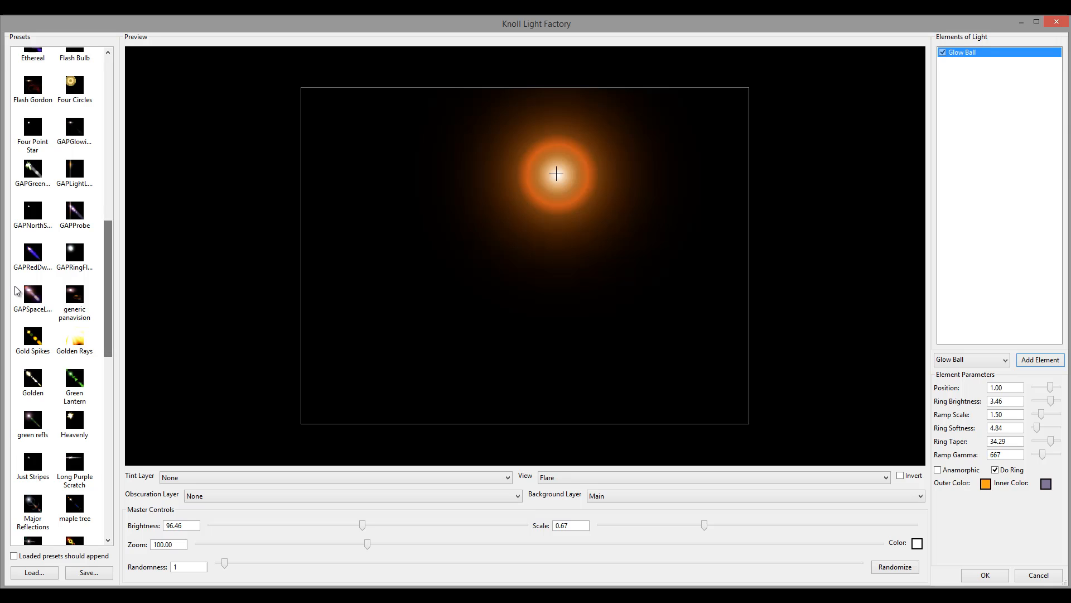
{"action": "left_click", "coordinate": [28, 293]}
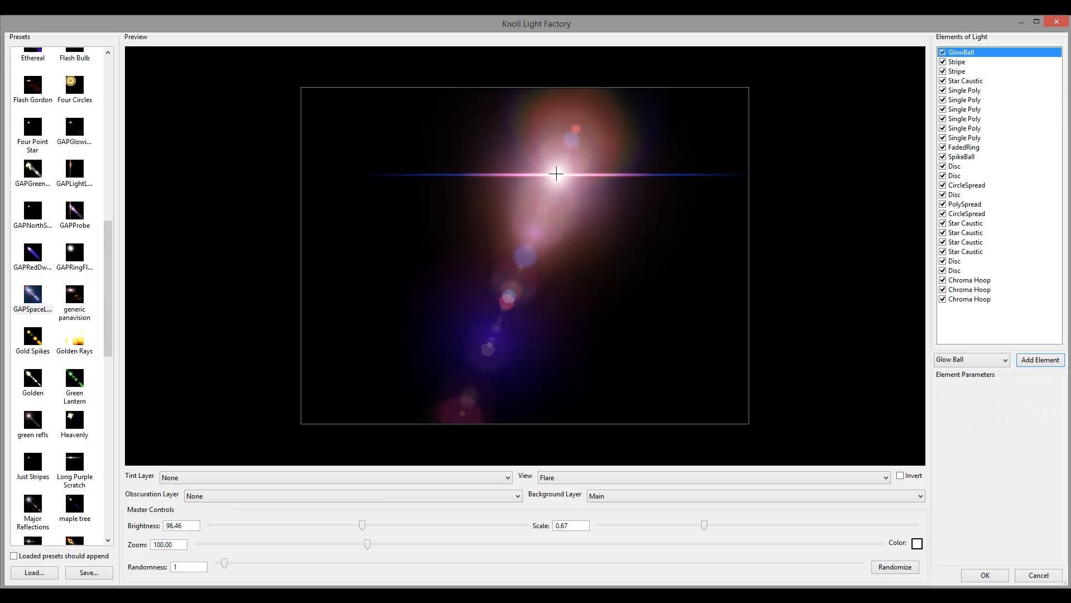
{"action": "left_click_drag", "start_coordinate": [606, 177], "coordinate": [615, 218]}
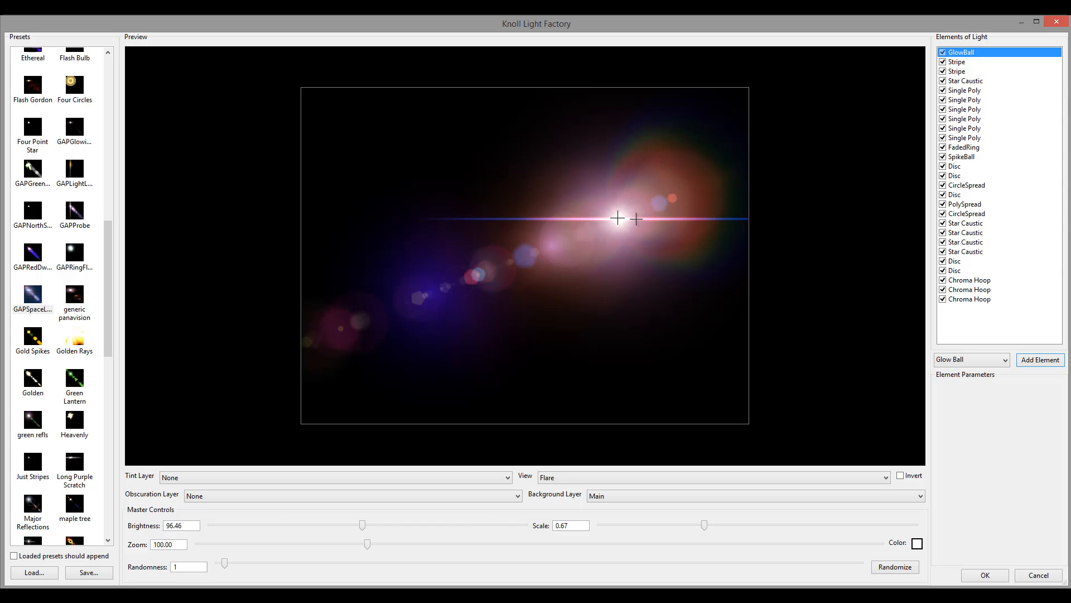
{"action": "left_click_drag", "start_coordinate": [637, 219], "coordinate": [445, 208]}
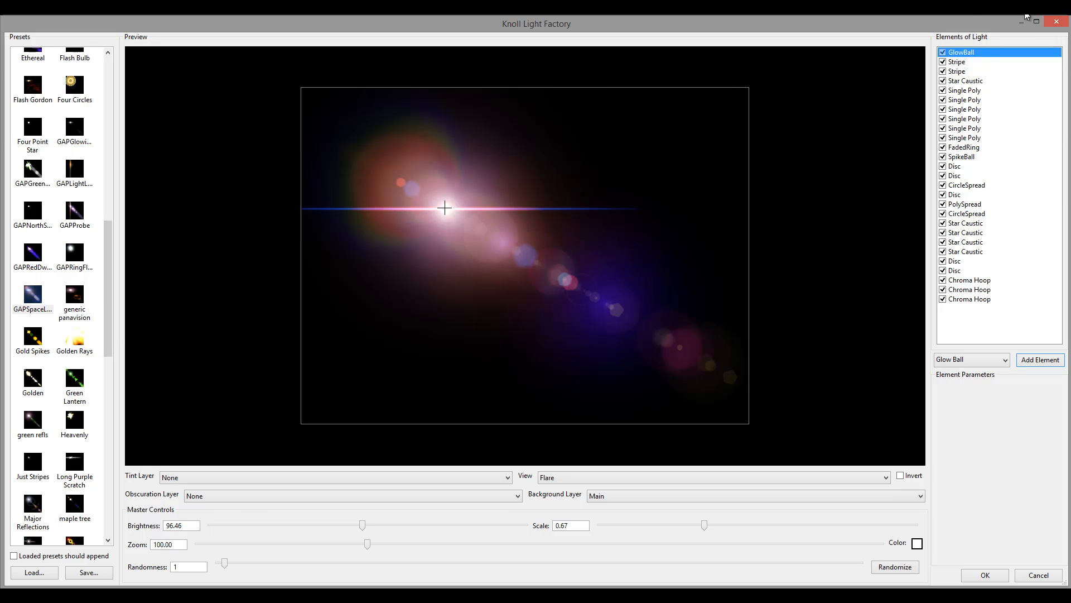
Step: Toggle the preset's GlowBall element to compare its effect, leave it enabled, and place the light source just below and right of the frame's centre
{"action": "left_click", "coordinate": [943, 53]}
{"action": "left_click", "coordinate": [943, 52]}
{"action": "left_click", "coordinate": [943, 52]}
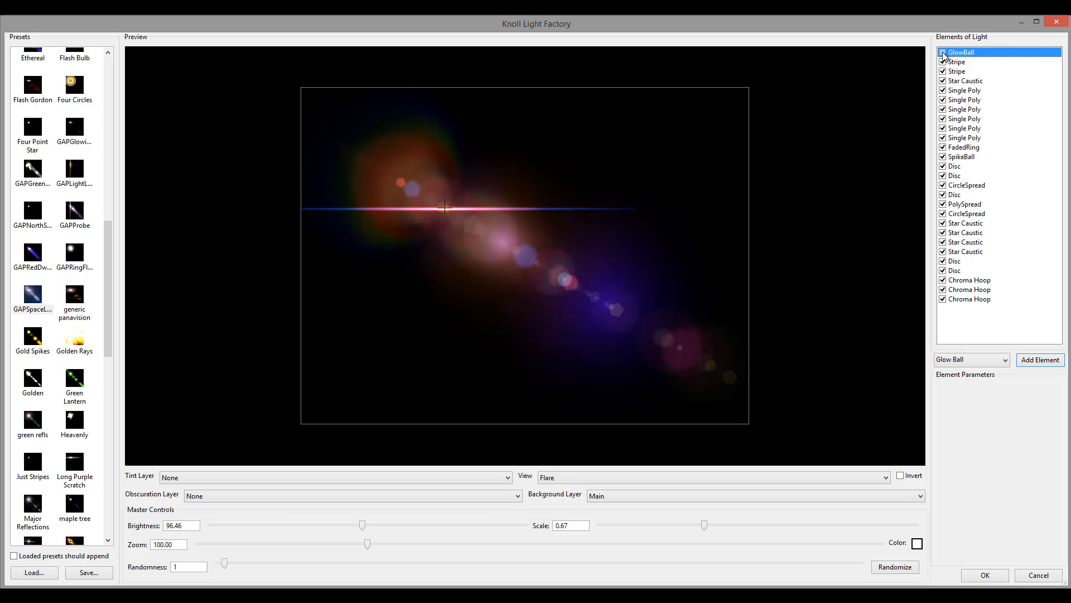
{"action": "left_click", "coordinate": [943, 52]}
{"action": "left_click", "coordinate": [574, 276]}
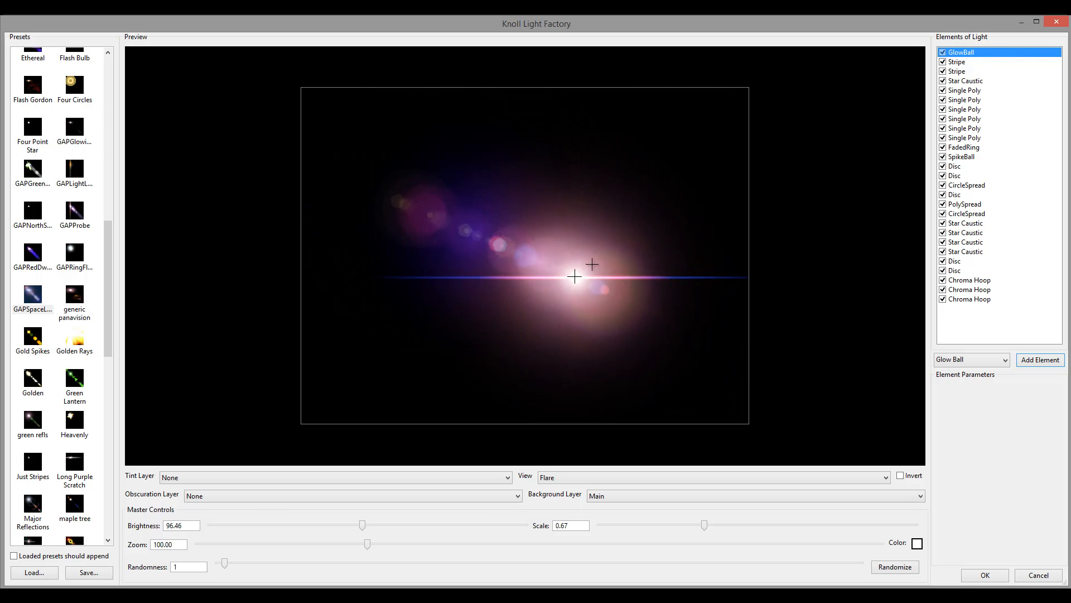
Step: Enable Do Ring on the preset's GlowBall with Ring Brightness 0.13, and move the light source from the upper-right to the upper-left of the frame
{"action": "left_click_drag", "start_coordinate": [592, 264], "coordinate": [625, 175]}
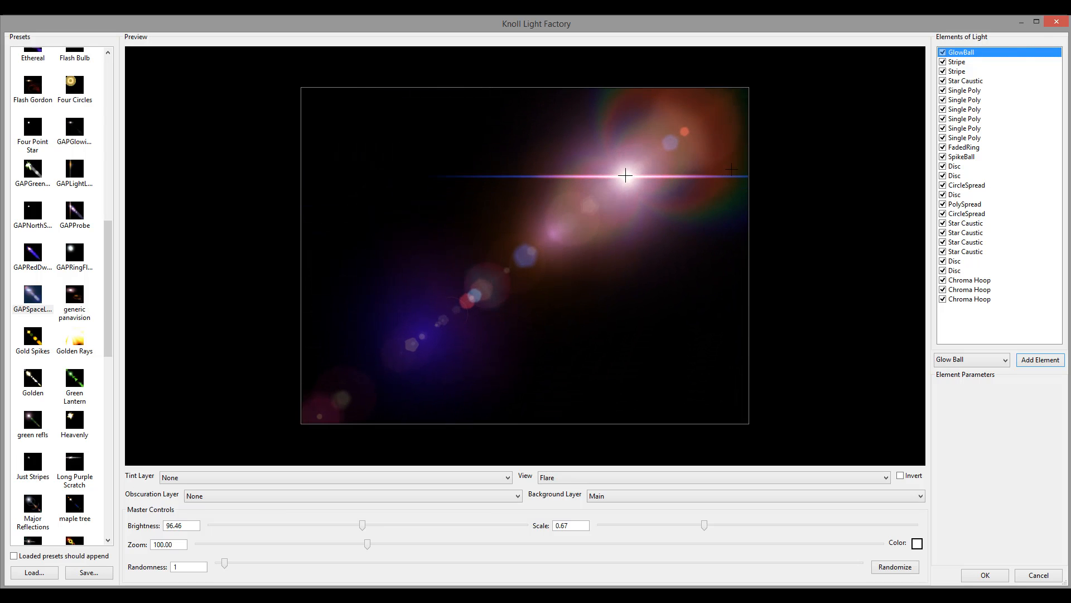
{"action": "left_click", "coordinate": [975, 54]}
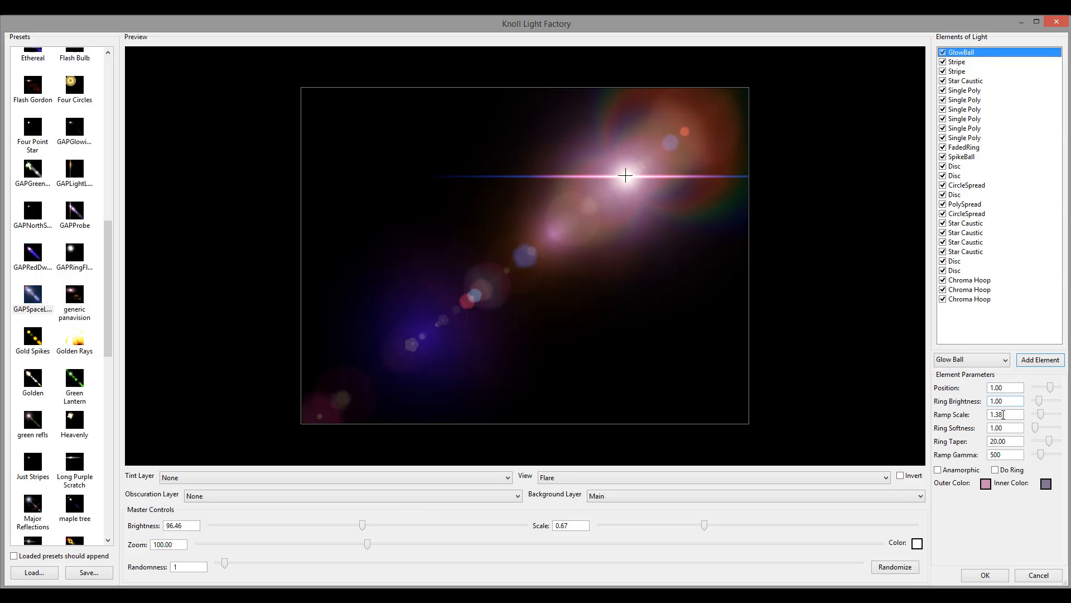
{"action": "left_click", "coordinate": [996, 471]}
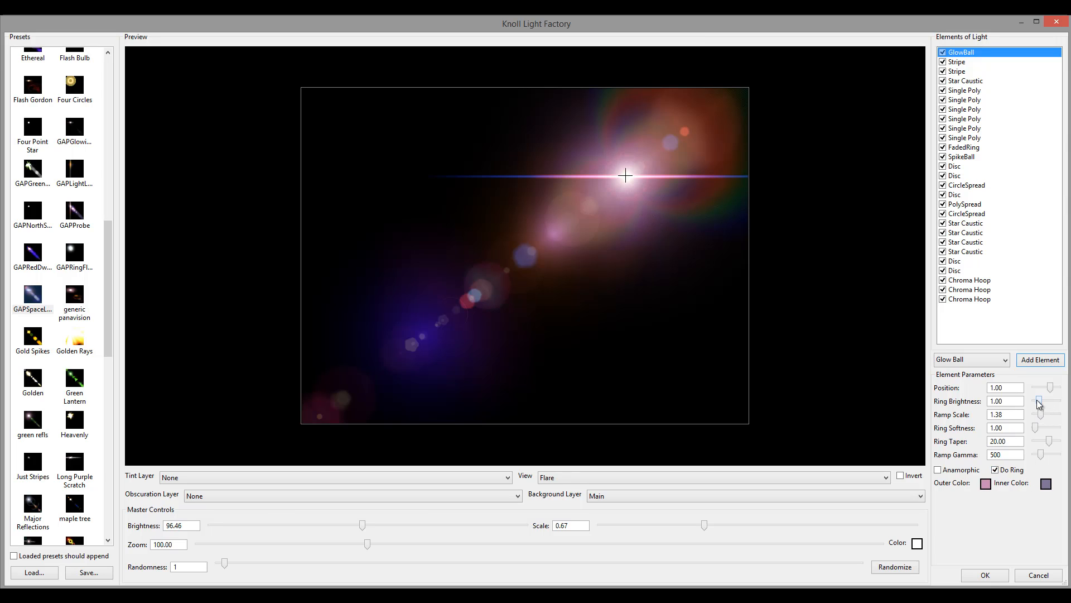
{"action": "left_click_drag", "start_coordinate": [1038, 401], "coordinate": [1035, 399]}
{"action": "left_click_drag", "start_coordinate": [636, 192], "coordinate": [399, 181]}
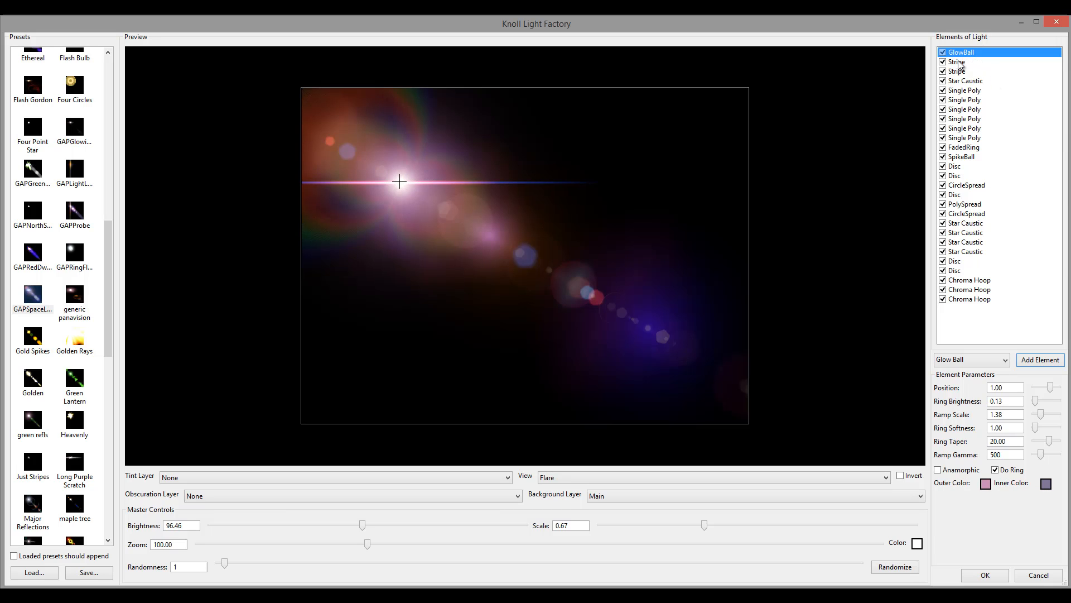
Step: Load the Arc welder preset and delete all of its elements to empty the element list
{"action": "left_click_drag", "start_coordinate": [109, 243], "coordinate": [107, 64]}
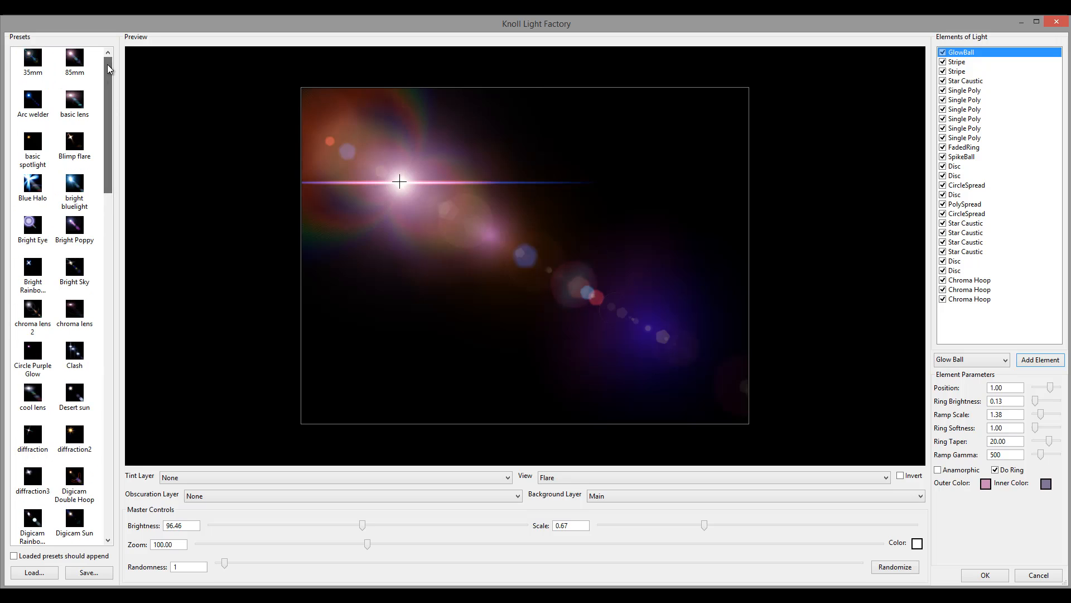
{"action": "left_click", "coordinate": [33, 103]}
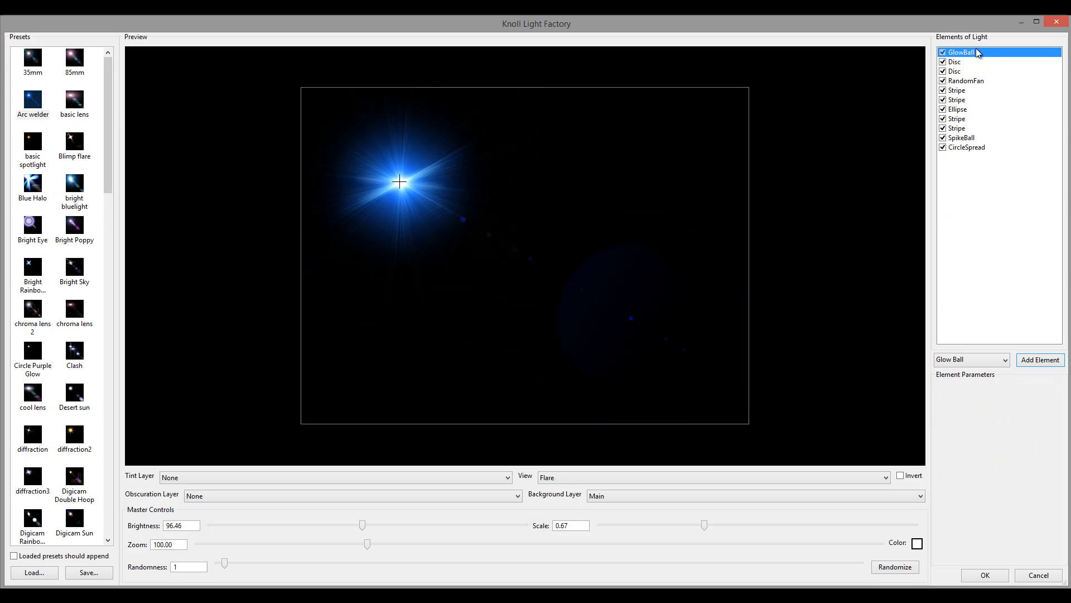
{"action": "key", "text": "Delete"}
{"action": "key", "text": "Delete"}
{"action": "key", "text": "Delete"}
{"action": "key", "text": "Delete"}
{"action": "key", "text": "Delete"}
{"action": "key", "text": "Delete"}
{"action": "key", "text": "Delete"}
{"action": "key", "text": "Delete"}
{"action": "key", "text": "Delete"}
{"action": "key", "text": "Delete"}
{"action": "key", "text": "Delete"}
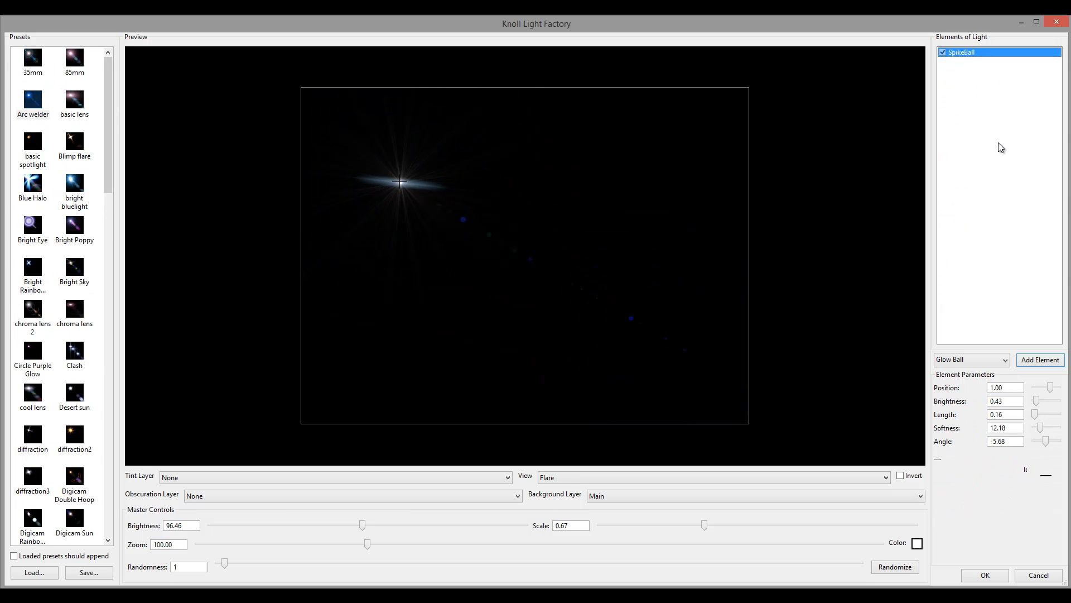
Step: Add a Spike Ball element and move the light source to just above and right of the frame's centre
{"action": "left_click", "coordinate": [999, 364]}
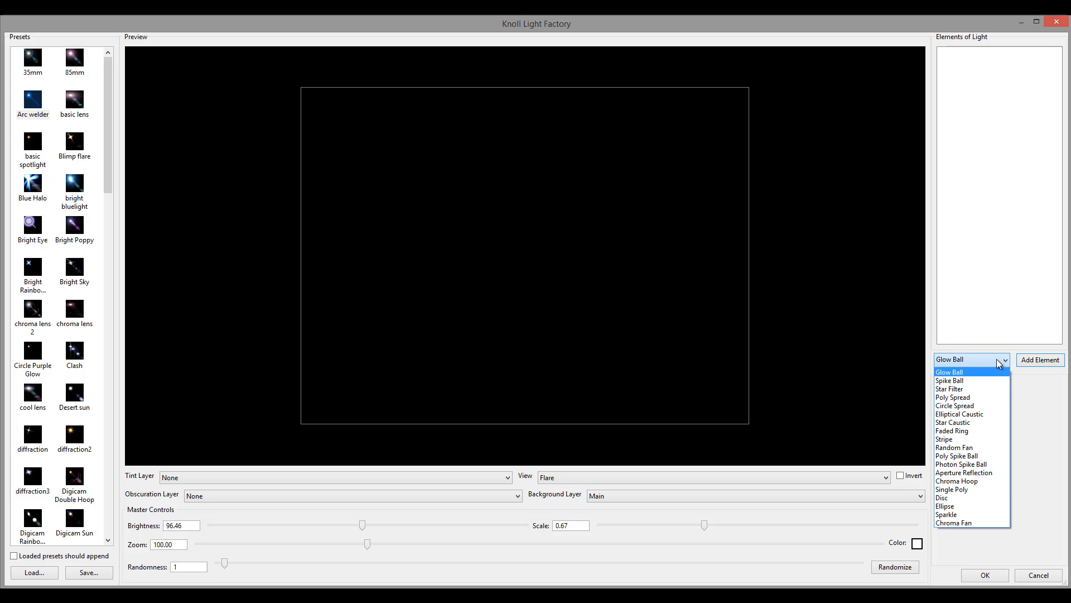
{"action": "left_click", "coordinate": [972, 380]}
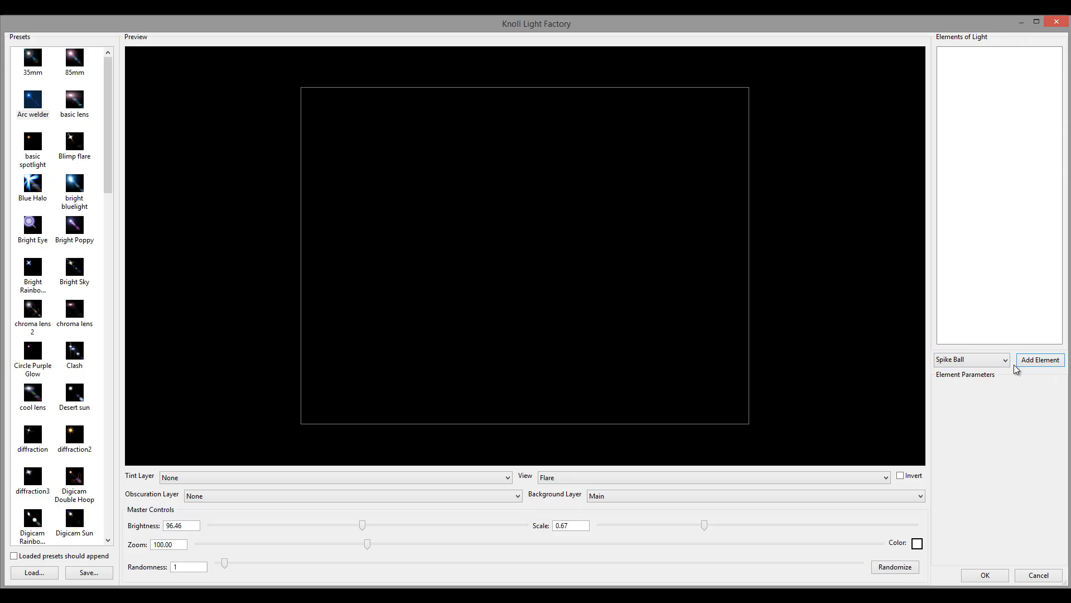
{"action": "left_click", "coordinate": [1036, 363]}
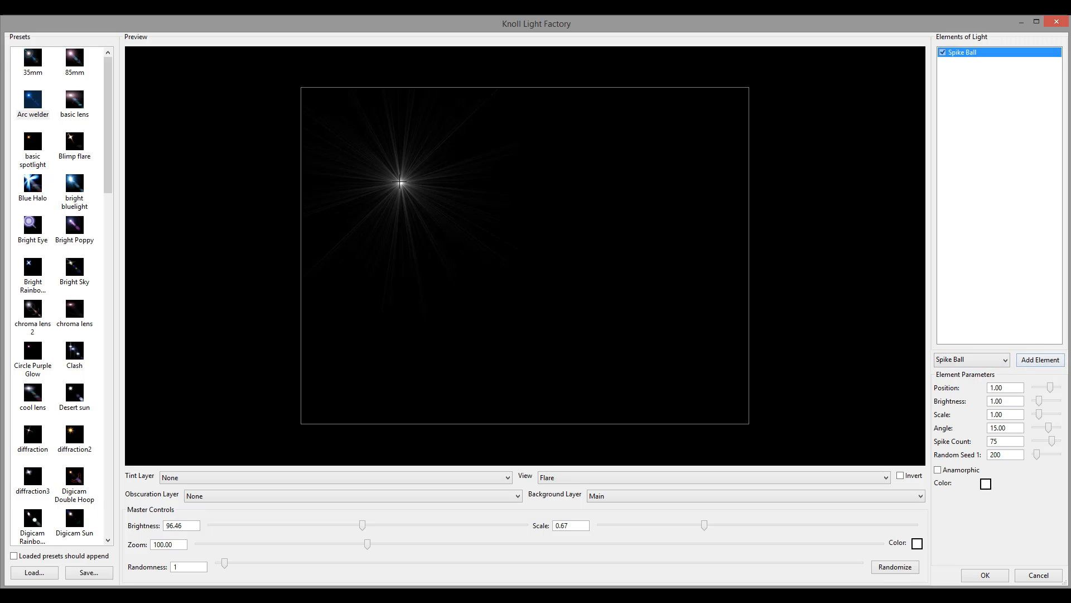
{"action": "left_click_drag", "start_coordinate": [397, 184], "coordinate": [560, 211]}
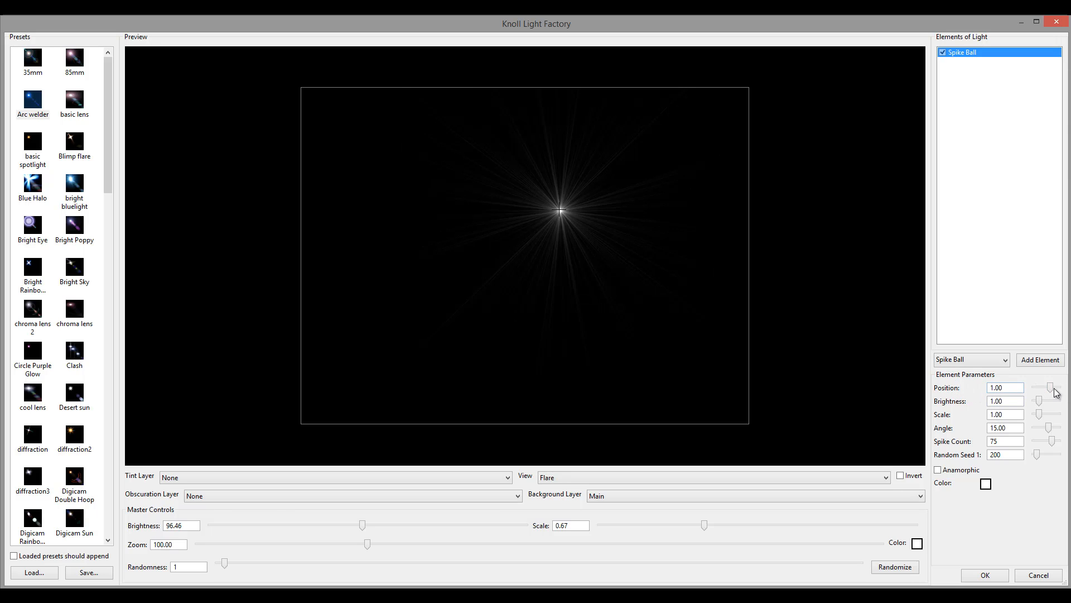
Step: Set the Spike Ball's Brightness to 3.81, Scale to 0.45, Angle to 51.43 and Spike Count to 1
{"action": "mouse_move", "coordinate": [1037, 403]}
{"action": "left_mouse_down"}
{"action": "mouse_move", "coordinate": [1067, 407]}
{"action": "mouse_move", "coordinate": [1039, 408]}
{"action": "mouse_move", "coordinate": [1058, 403]}
{"action": "left_mouse_up"}
{"action": "left_click_drag", "start_coordinate": [1036, 409], "coordinate": [1058, 410]}
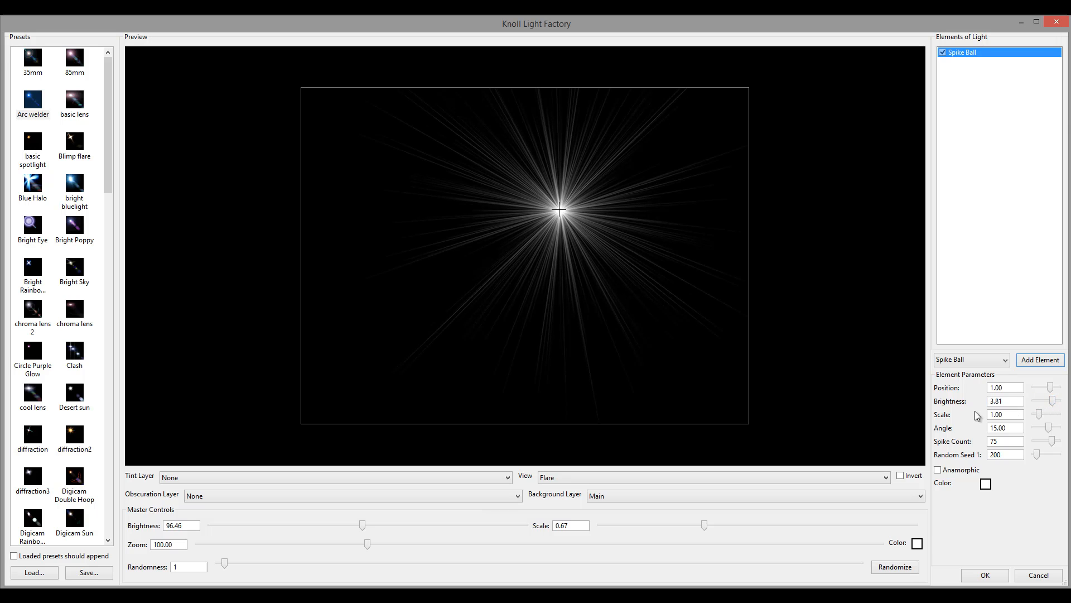
{"action": "left_click_drag", "start_coordinate": [1041, 419], "coordinate": [1038, 419]}
{"action": "left_click_drag", "start_coordinate": [1048, 428], "coordinate": [1055, 431]}
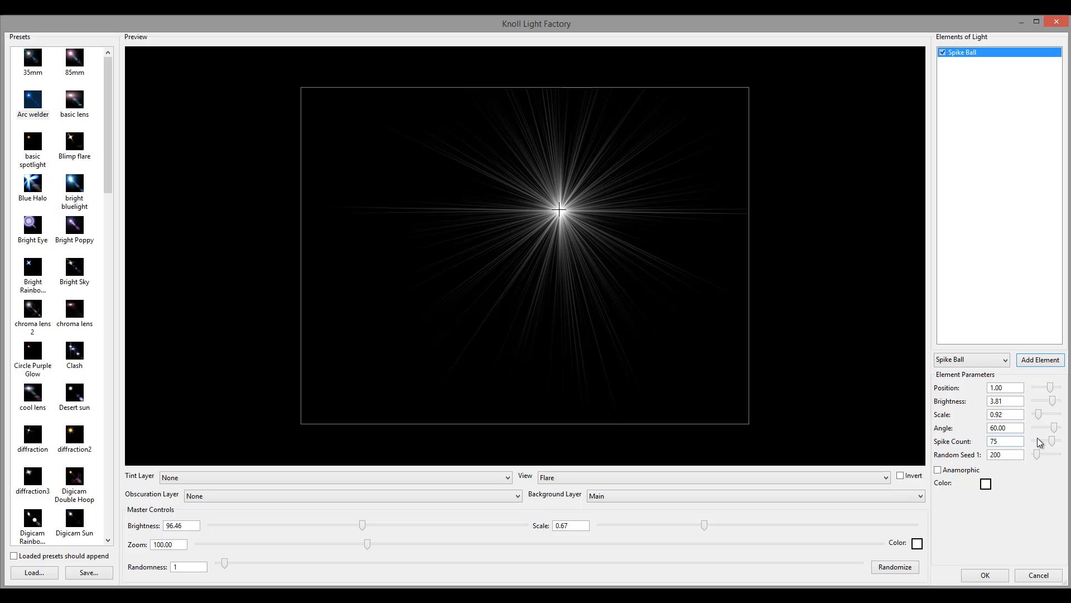
{"action": "left_click_drag", "start_coordinate": [1053, 442], "coordinate": [1035, 415]}
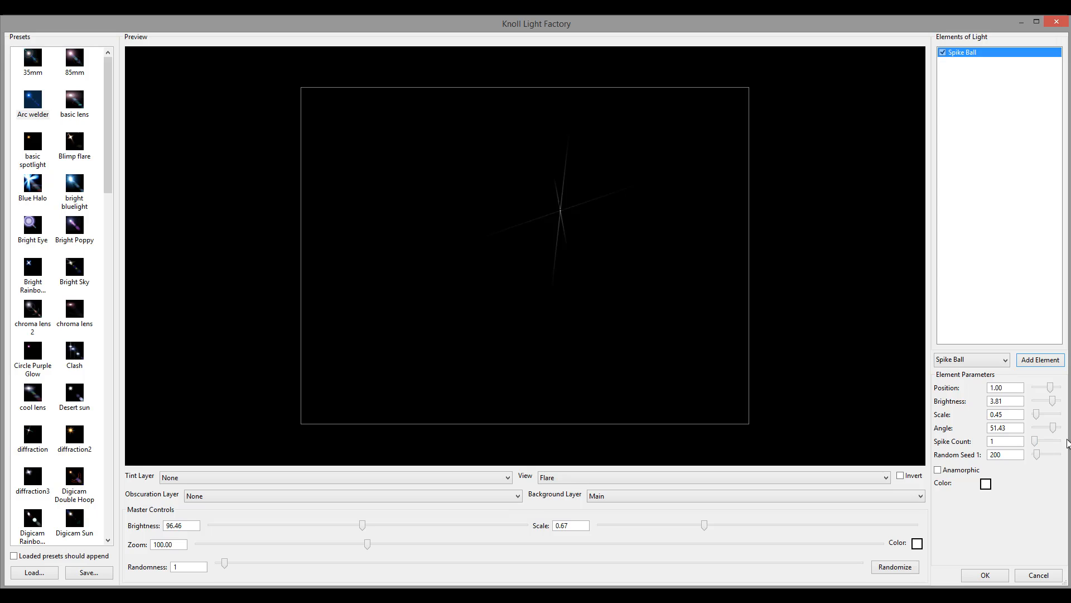
Step: Try Spike Count values of 100, 200 and 1 on the Spike Ball, ending at 100
{"action": "left_click", "coordinate": [1054, 441]}
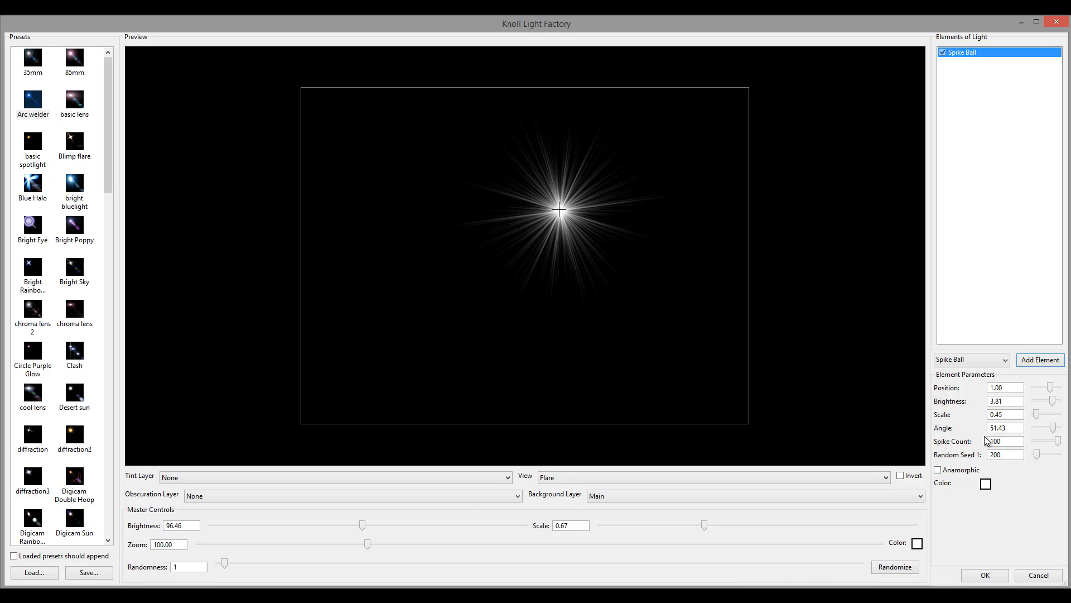
{"action": "left_click_drag", "start_coordinate": [1004, 441], "coordinate": [931, 441]}
{"action": "type", "text": "200"}
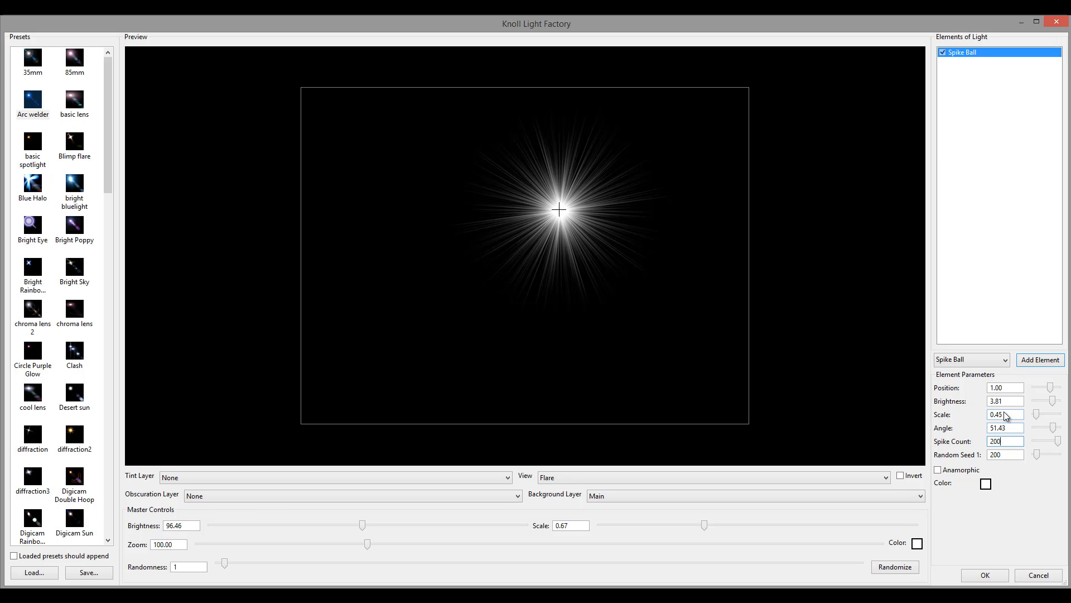
{"action": "left_click", "coordinate": [1000, 428]}
{"action": "type", "text": "1"}
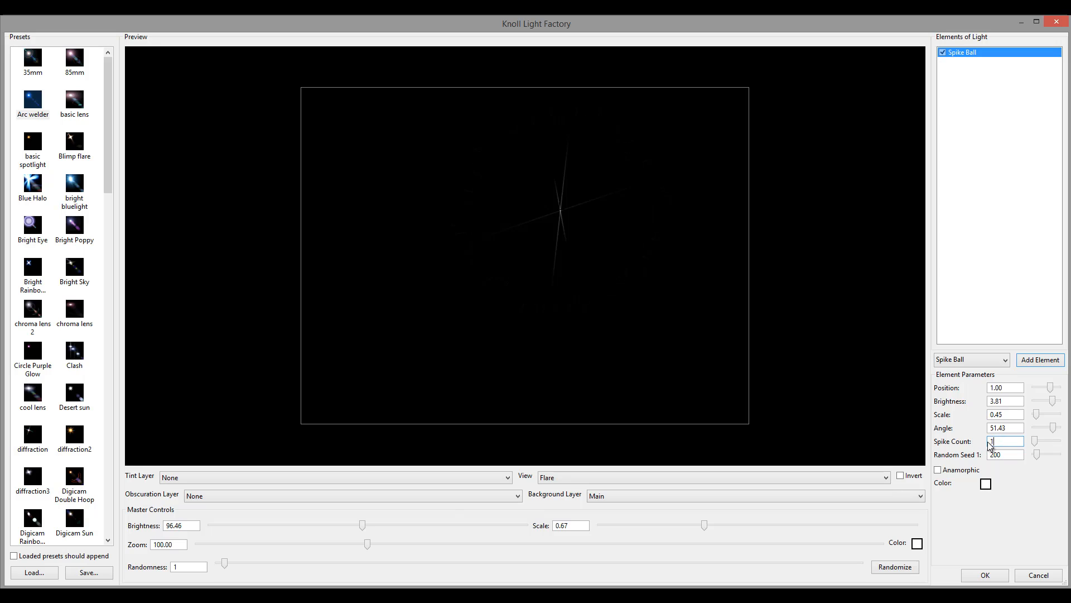
{"action": "type", "text": "00"}
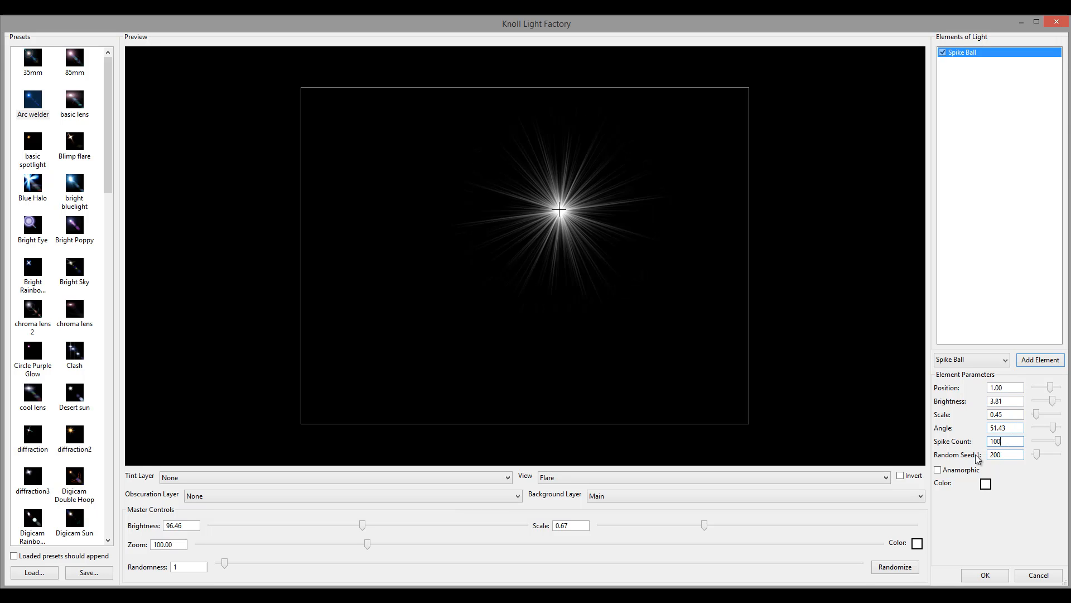
Step: Set the Spike Ball's Random Seed 1 to 714 and Angle to 34.29, trying the Anamorphic option and leaving it off
{"action": "left_click", "coordinate": [1014, 454]}
{"action": "mouse_move", "coordinate": [1036, 454]}
{"action": "left_mouse_down"}
{"action": "mouse_move", "coordinate": [1055, 456]}
{"action": "mouse_move", "coordinate": [1043, 458]}
{"action": "left_mouse_up"}
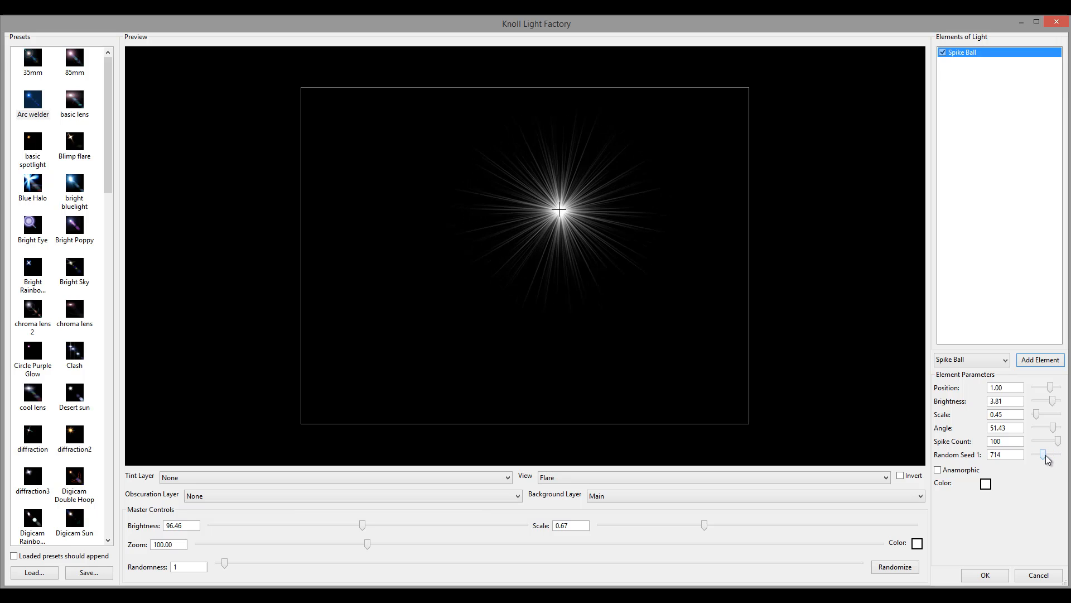
{"action": "left_click", "coordinate": [937, 470]}
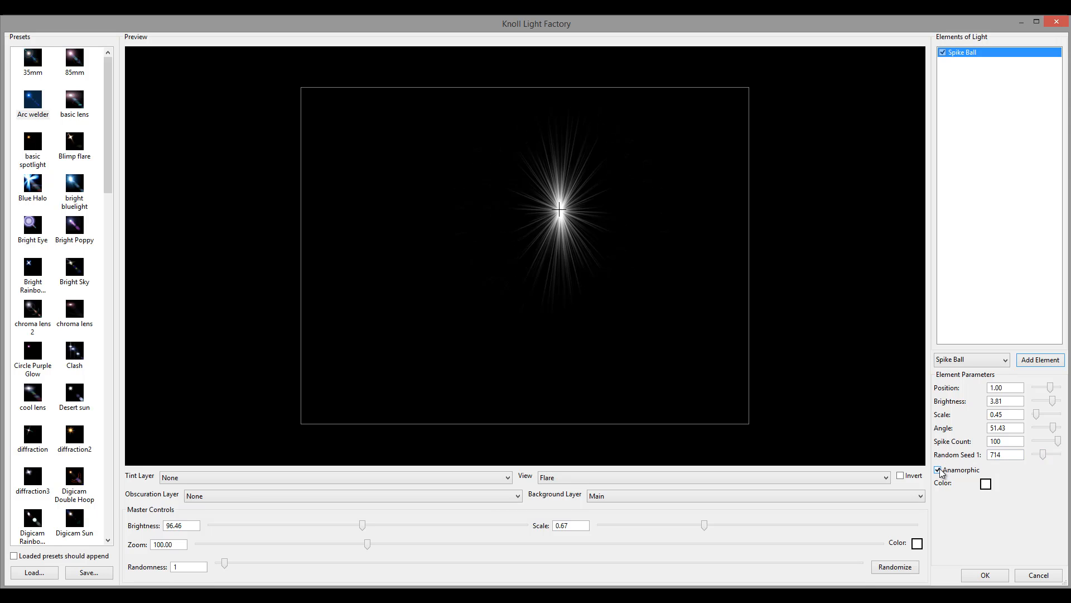
{"action": "mouse_move", "coordinate": [1053, 428]}
{"action": "left_mouse_down"}
{"action": "mouse_move", "coordinate": [1035, 430]}
{"action": "mouse_move", "coordinate": [1065, 435]}
{"action": "mouse_move", "coordinate": [1051, 429]}
{"action": "left_mouse_up"}
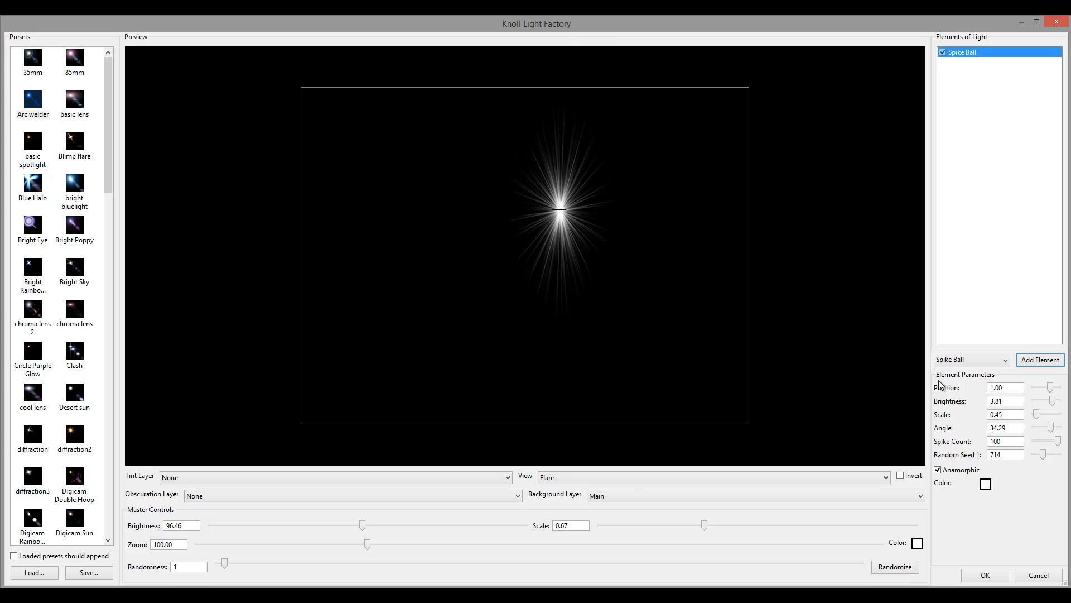
{"action": "left_click", "coordinate": [938, 469]}
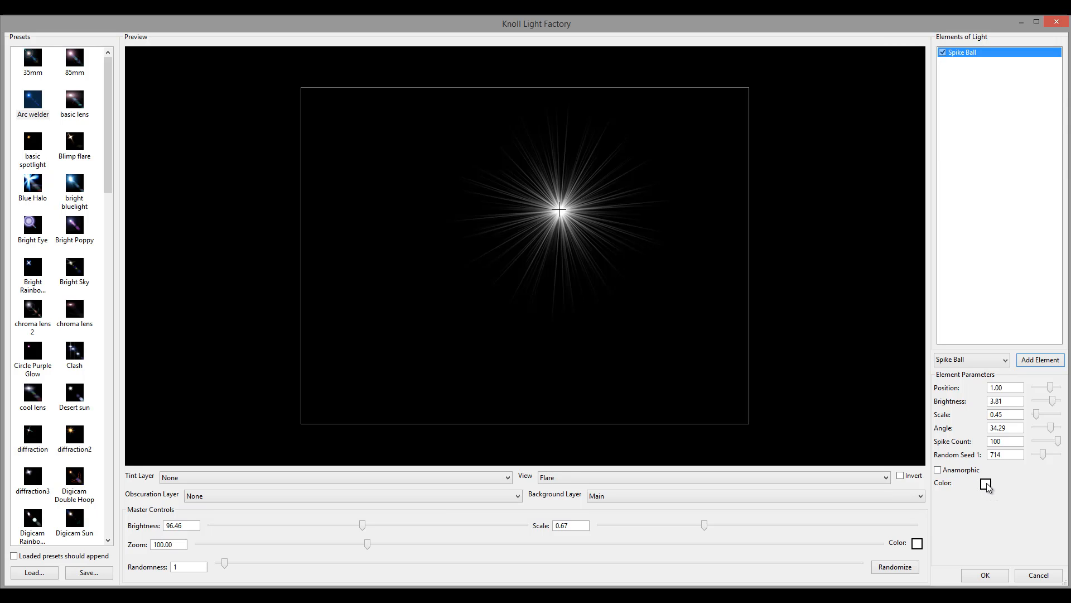